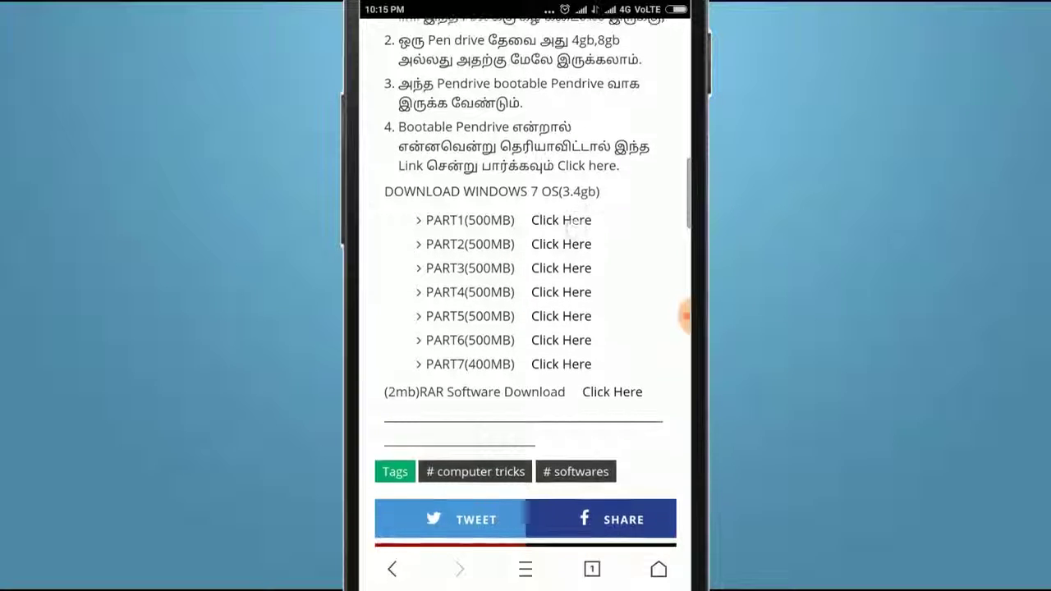
Follow the Windows 7 PART1 link past the redirect page and request the 500 MB wIn7 by Techj7 Tamil Youtube Channel.7z download from MediaFire
scroll(548, 205, "up", 1)
left_click(560, 263)
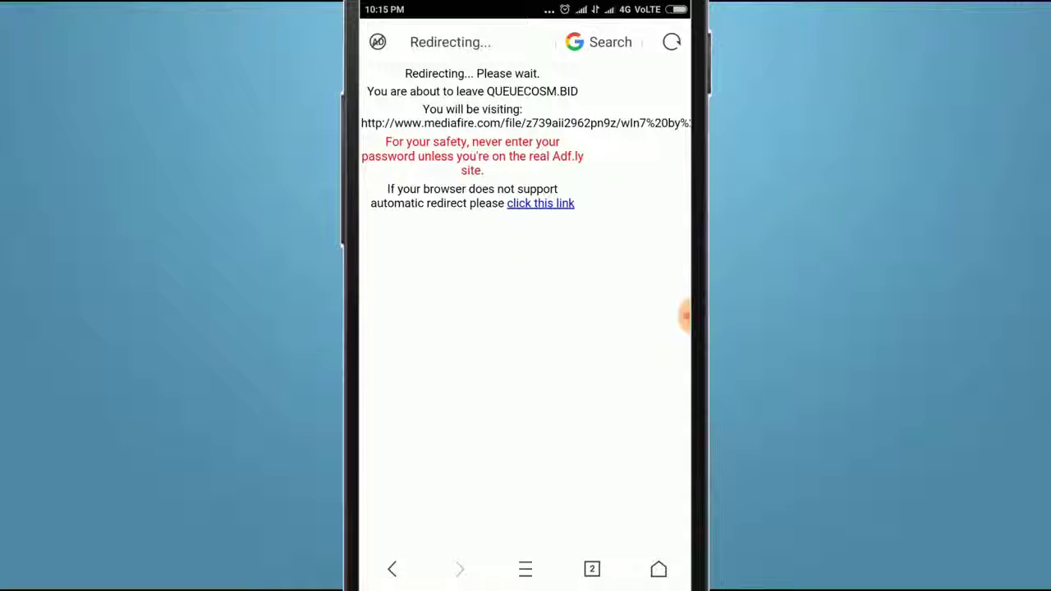
left_click(542, 204)
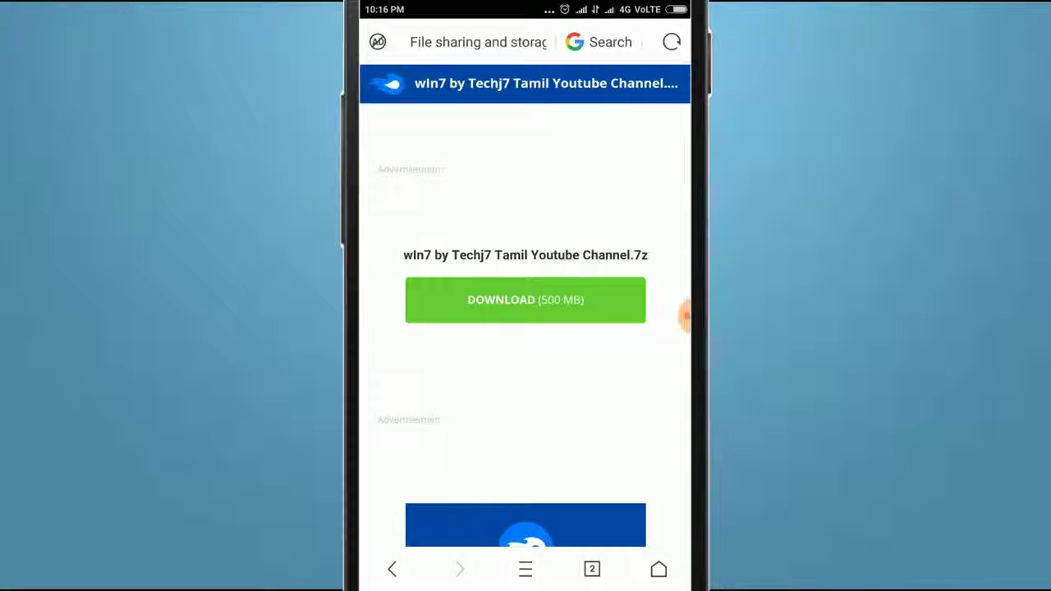
left_click(526, 301)
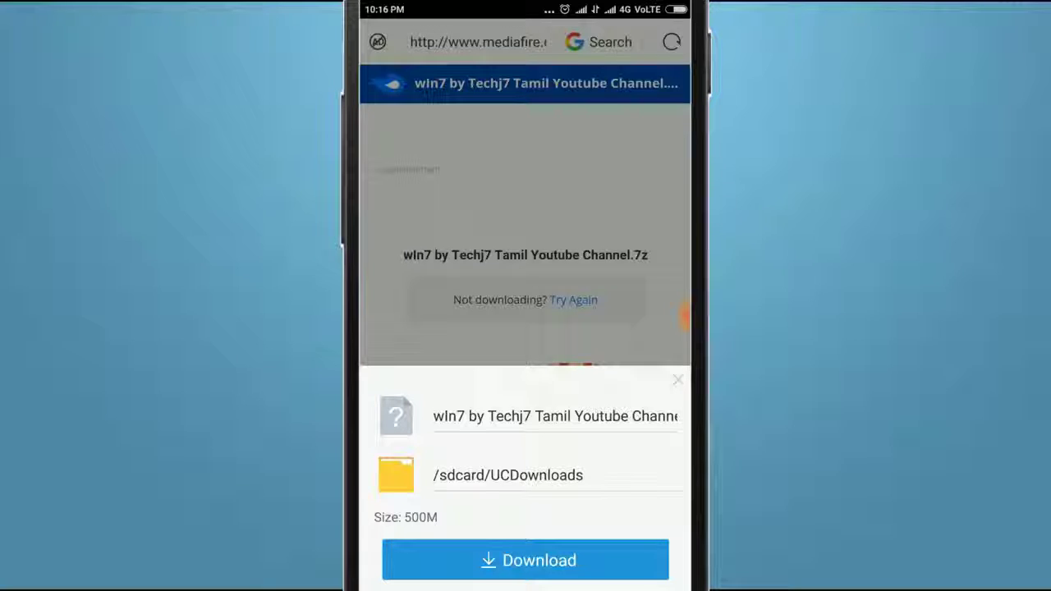
left_click_drag(182, 294, 791, 77)
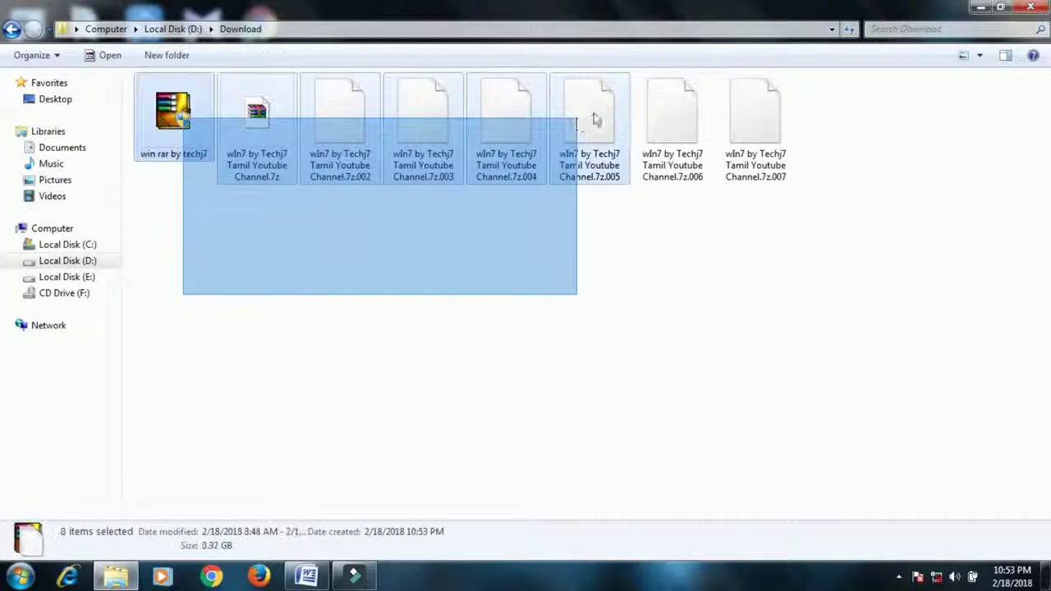
left_click(596, 271)
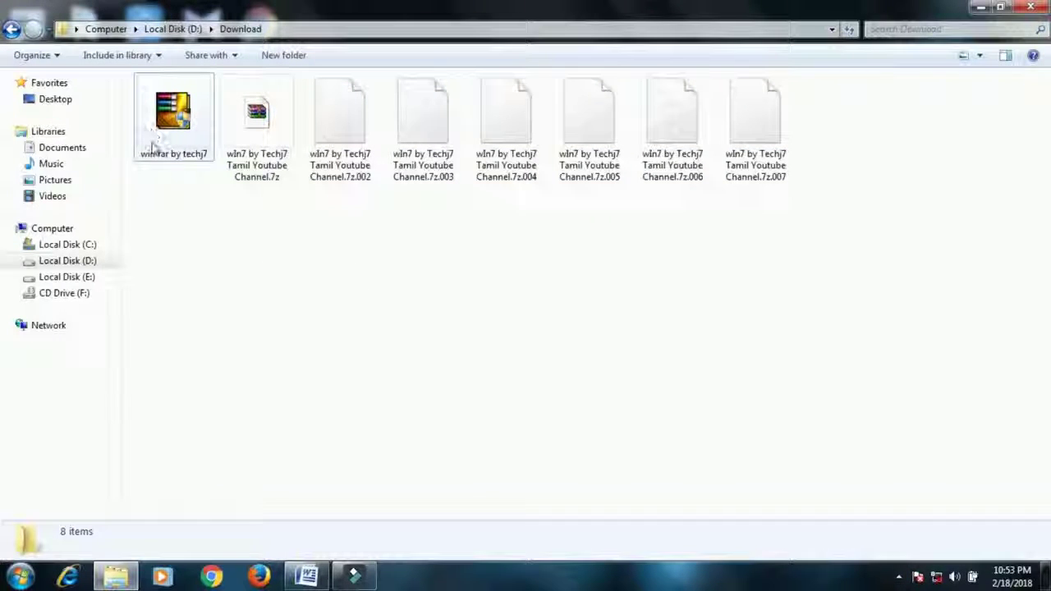
left_click_drag(348, 204, 782, 88)
left_click(509, 291)
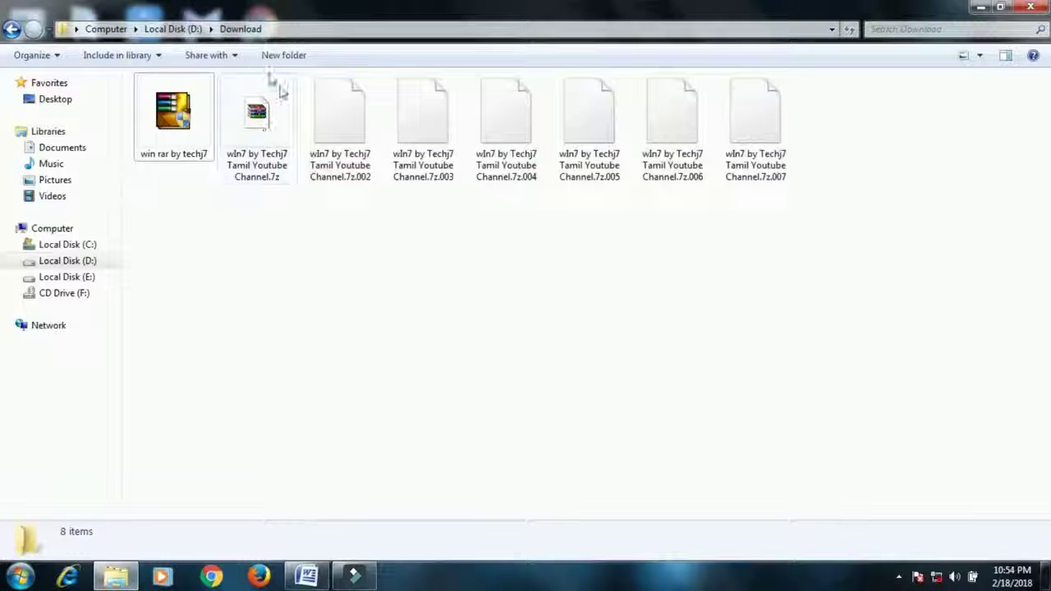
Install WinRAR from the win rar by techj7 installer with its default options, and close the WinRAR shortcuts folder
left_click(163, 127)
double_click(163, 128)
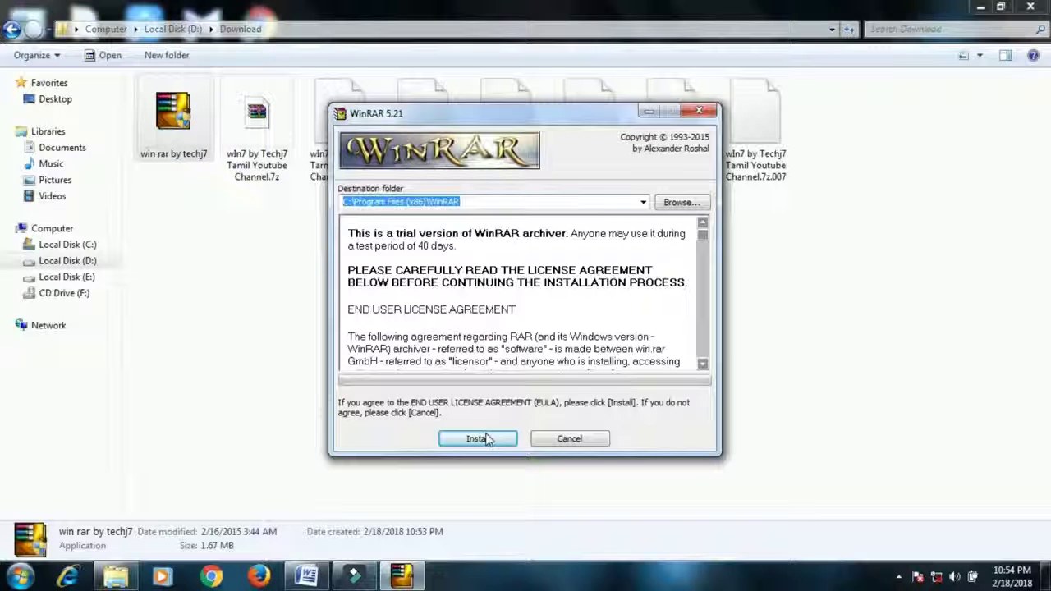
left_click(483, 441)
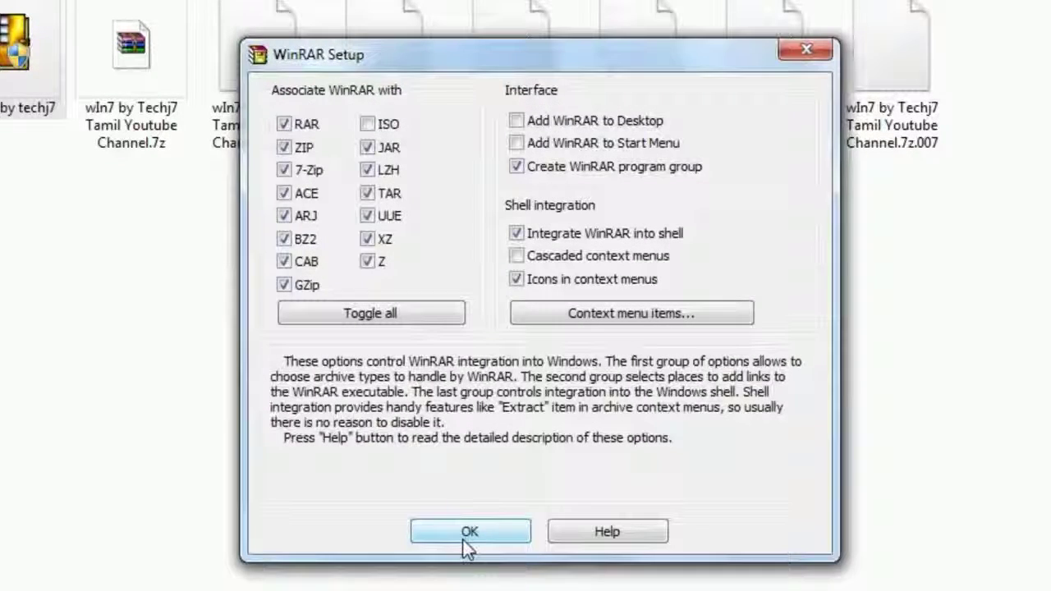
left_click(464, 535)
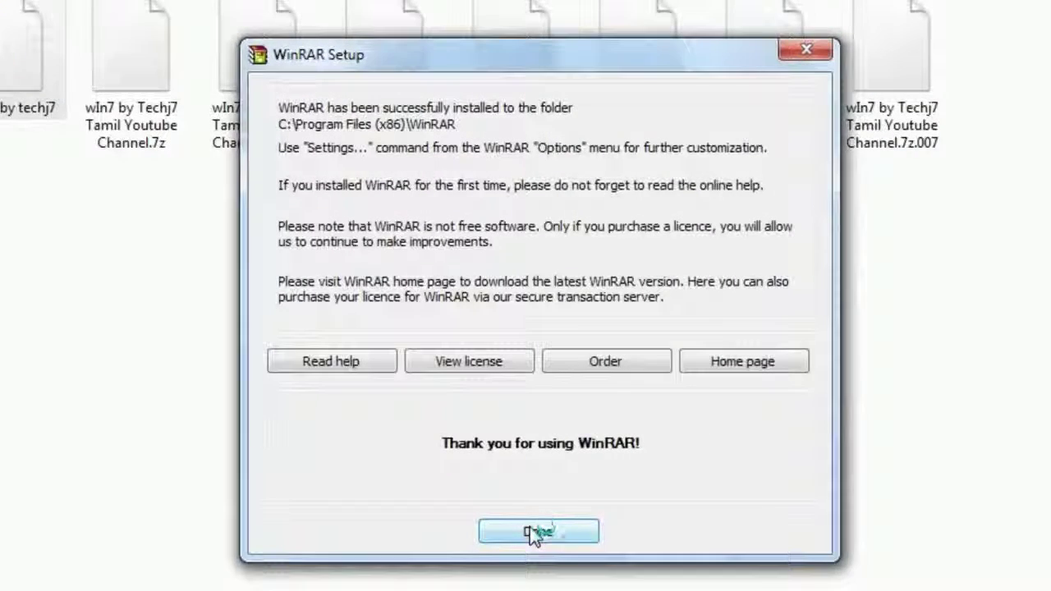
left_click(534, 532)
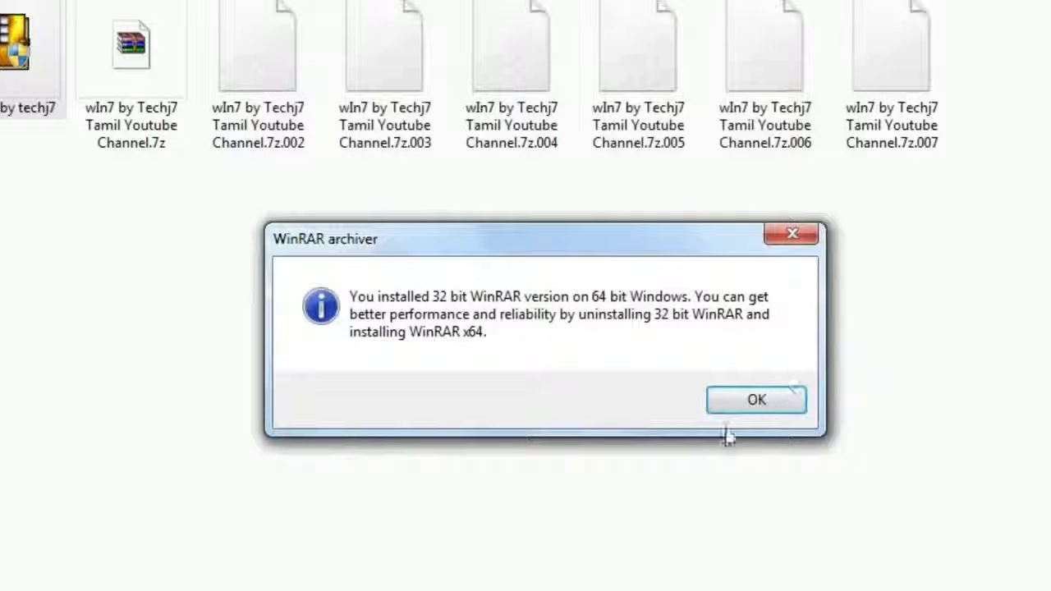
left_click(722, 408)
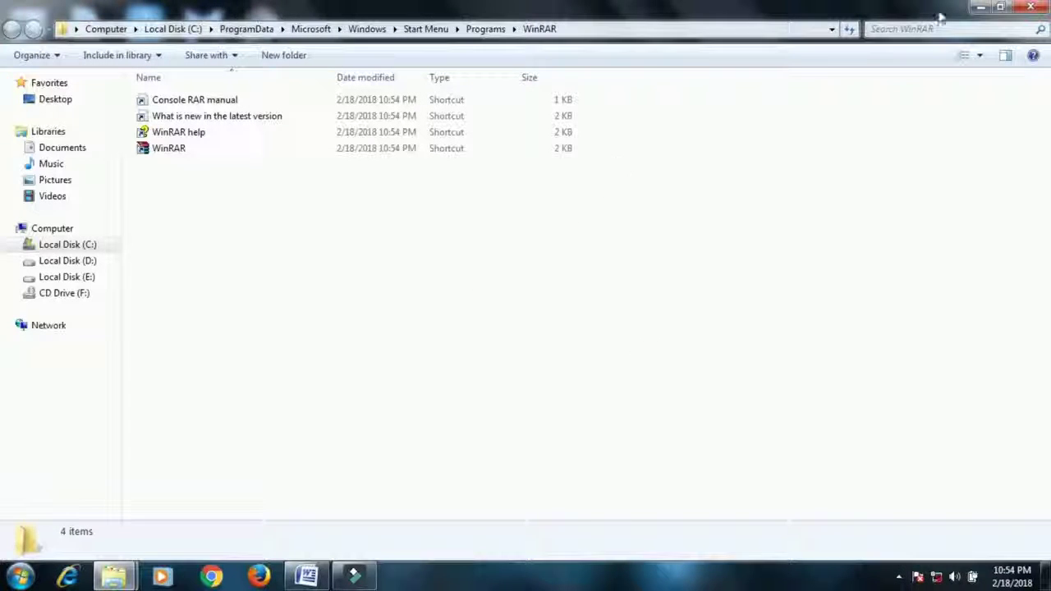
left_click(1033, 7)
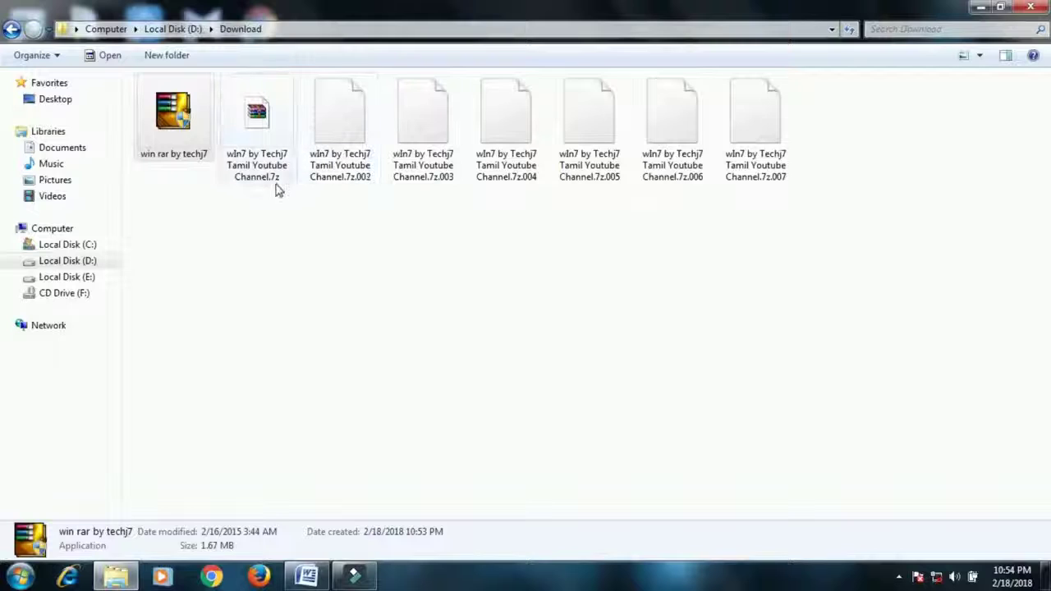
Open wIn7 by Techj7 Tamil Youtube Channel.7z in WinRAR and extract it to D:\Download\wIn7 by Techj7 Tamil Youtube Channel.7z
left_click(268, 153)
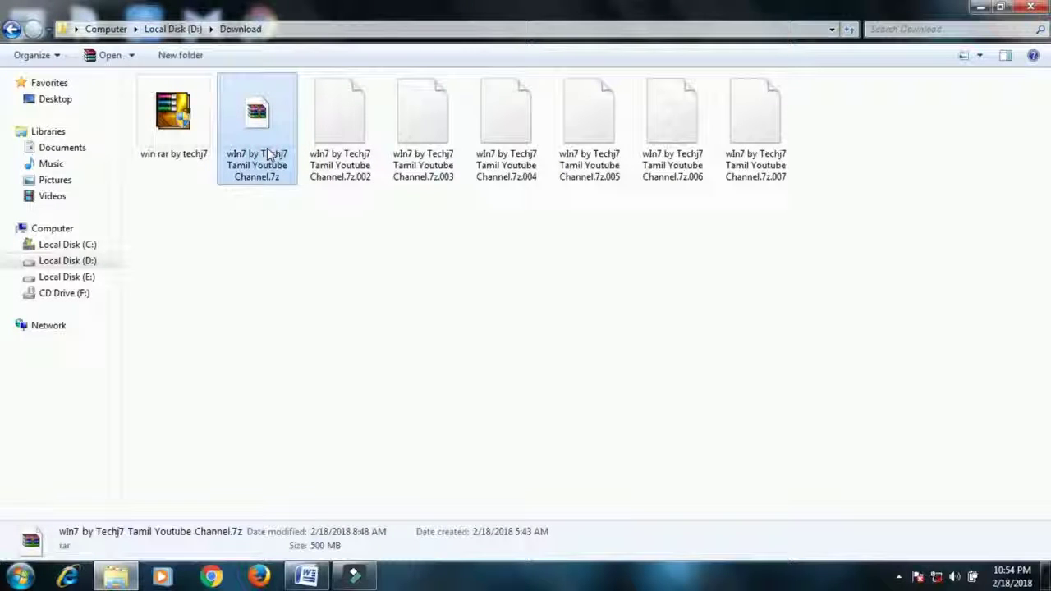
right_click(268, 154)
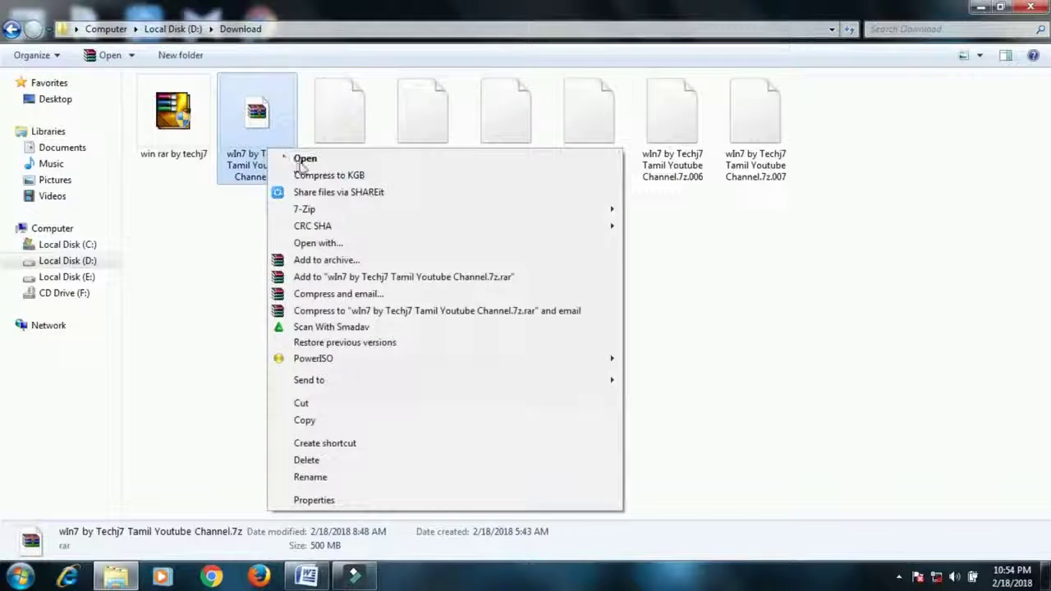
left_click(300, 157)
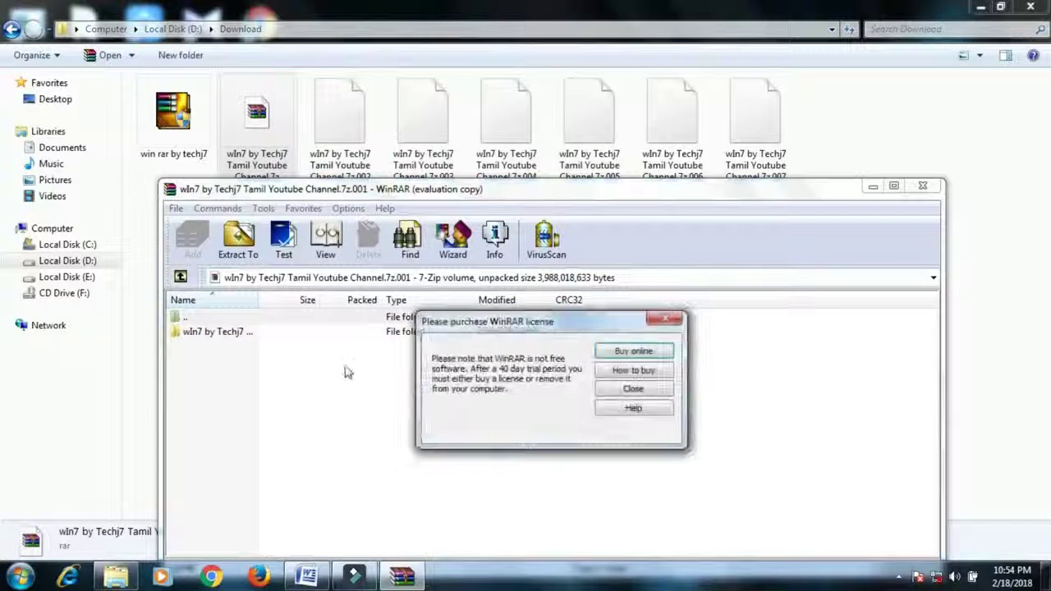
left_click(666, 323)
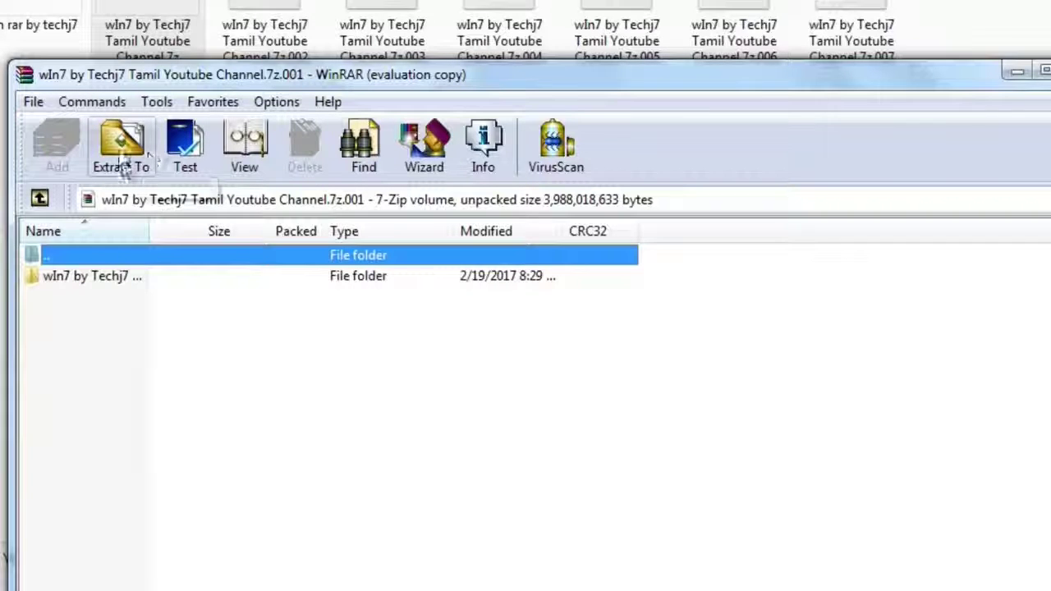
left_click(131, 153)
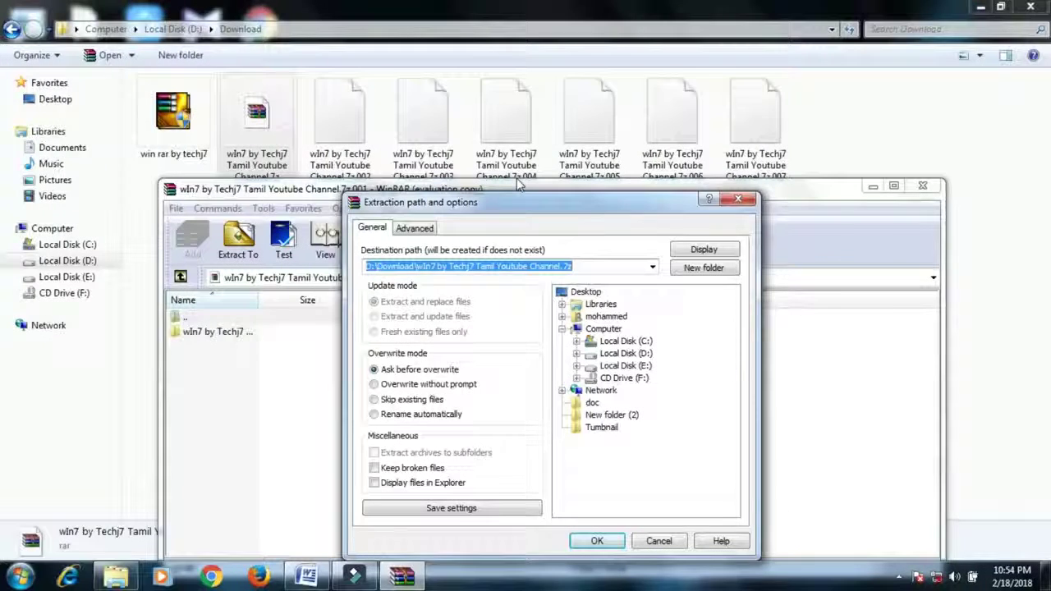
left_click_drag(505, 202, 487, 153)
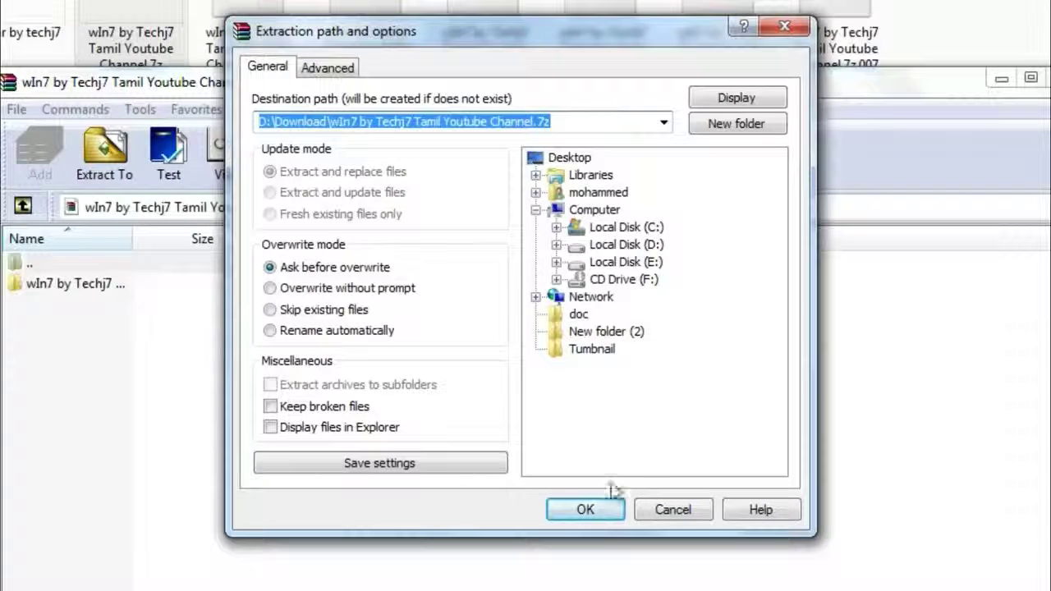
left_click(572, 512)
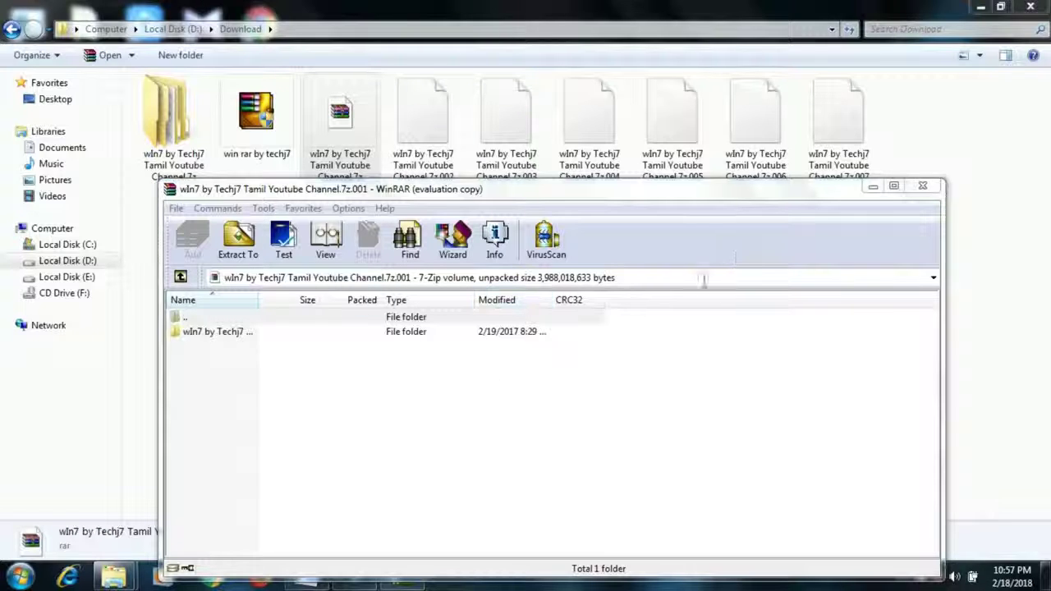
Close WinRAR and open the extracted wIn7 by Techj7 Tamil Youtube Channel.7z folder and its subfolder
left_click(920, 188)
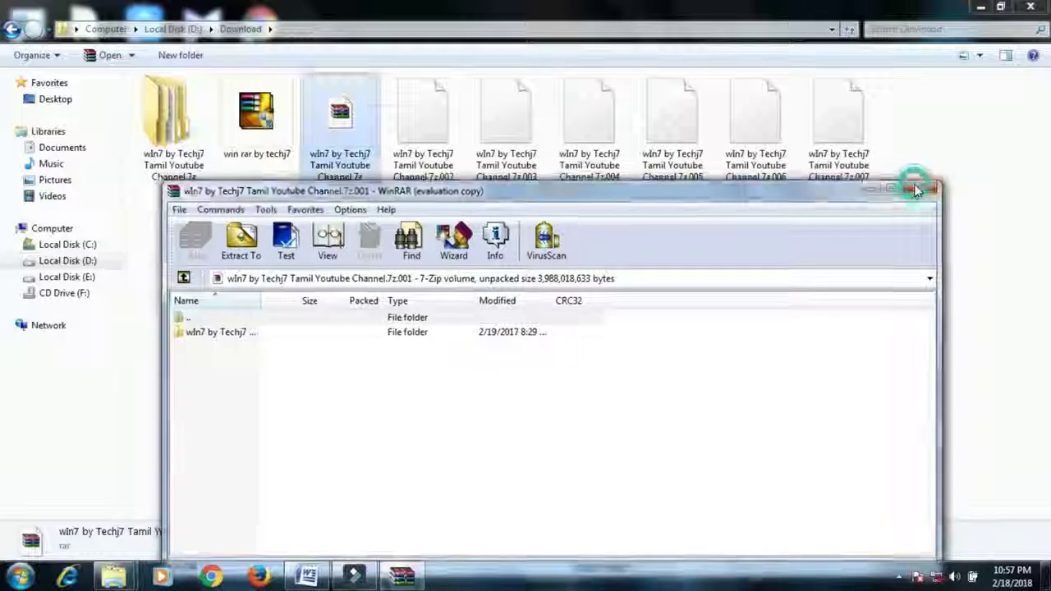
left_click(504, 238)
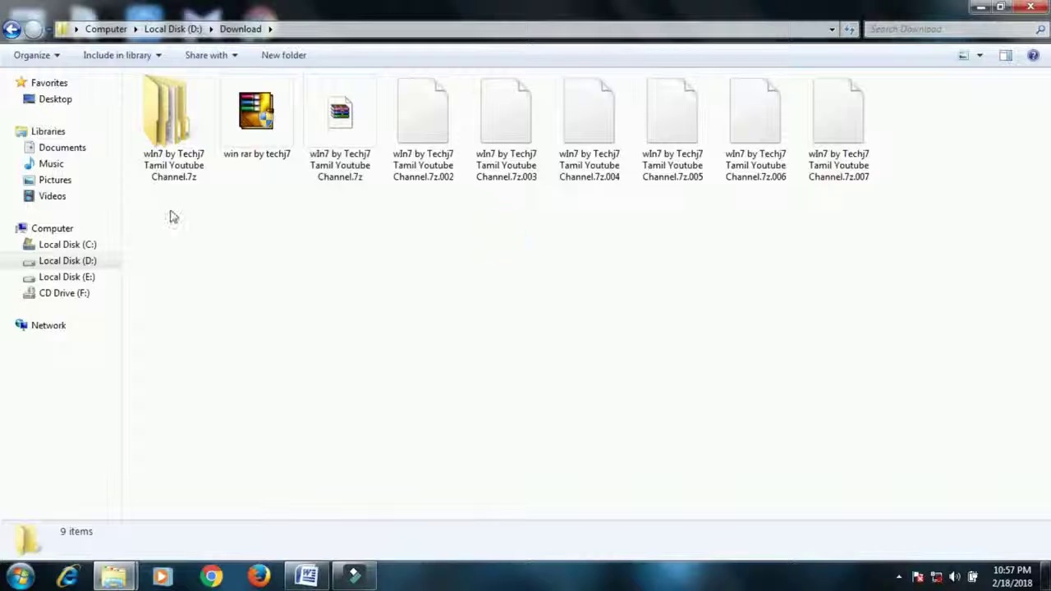
double_click(188, 153)
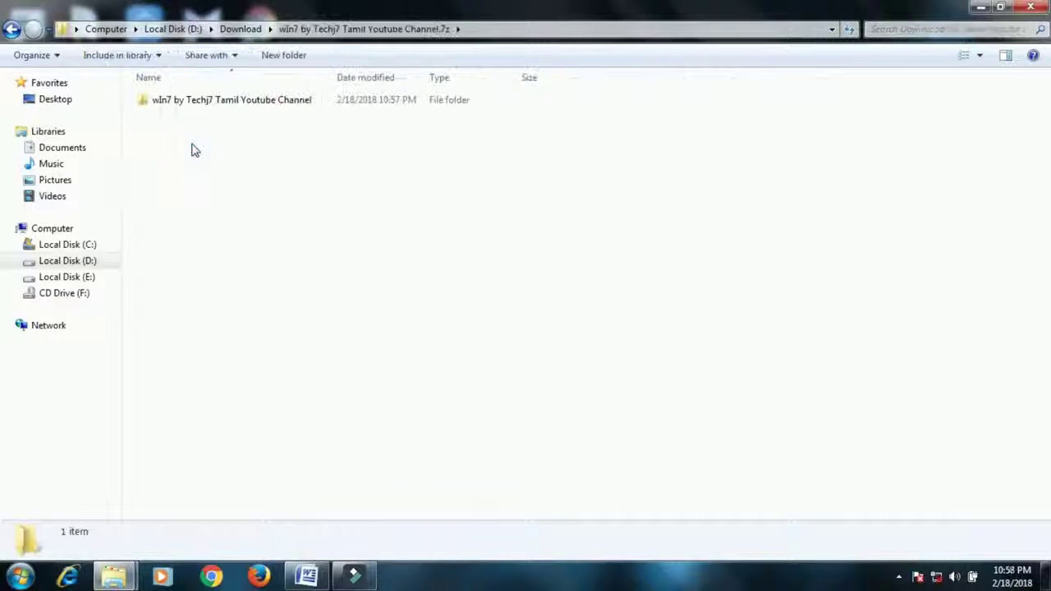
double_click(229, 101)
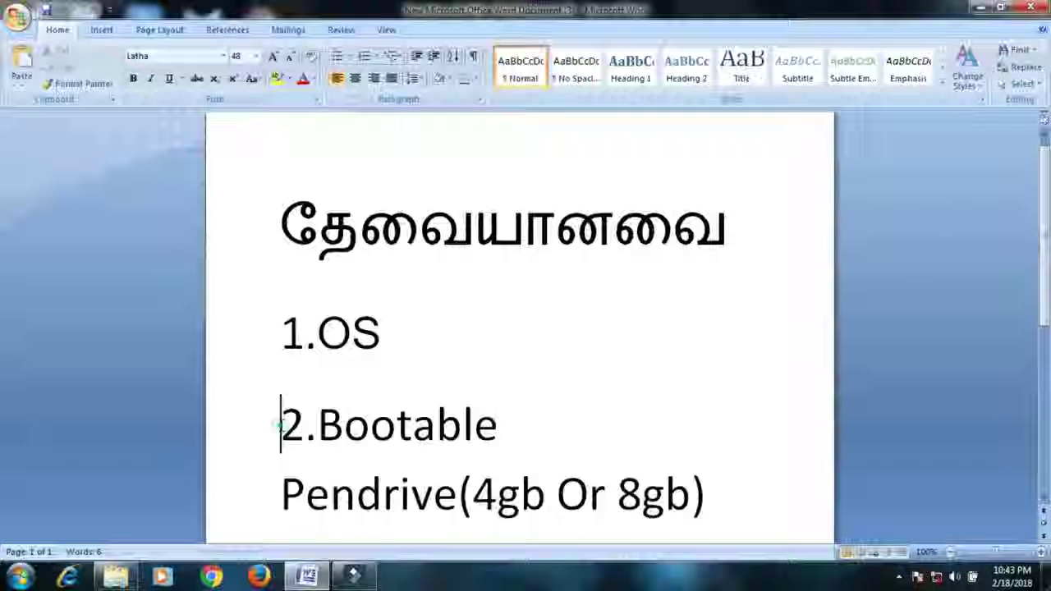
left_click_drag(276, 425, 723, 497)
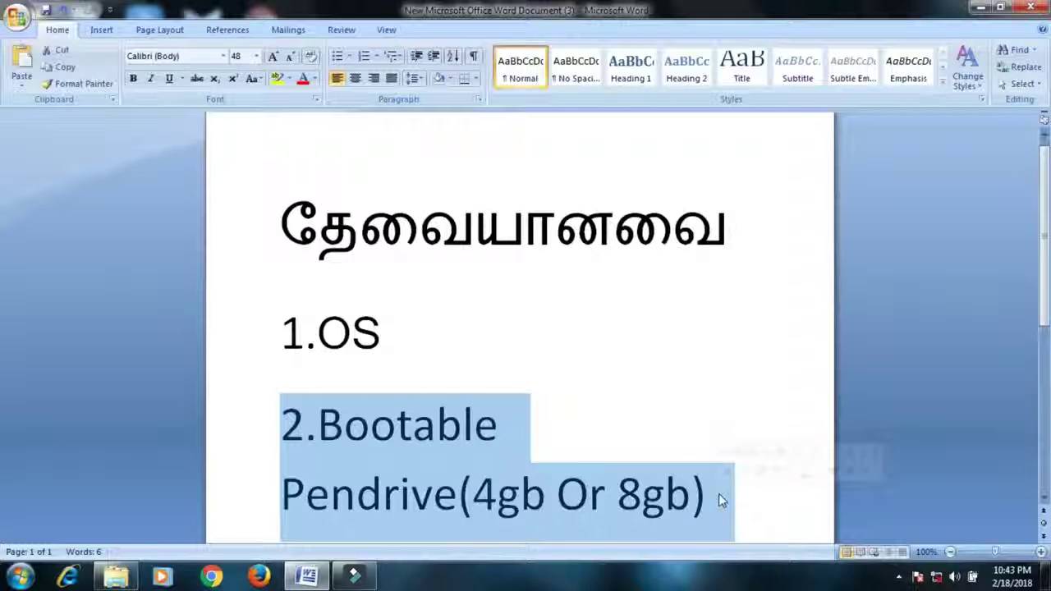
left_click(652, 440)
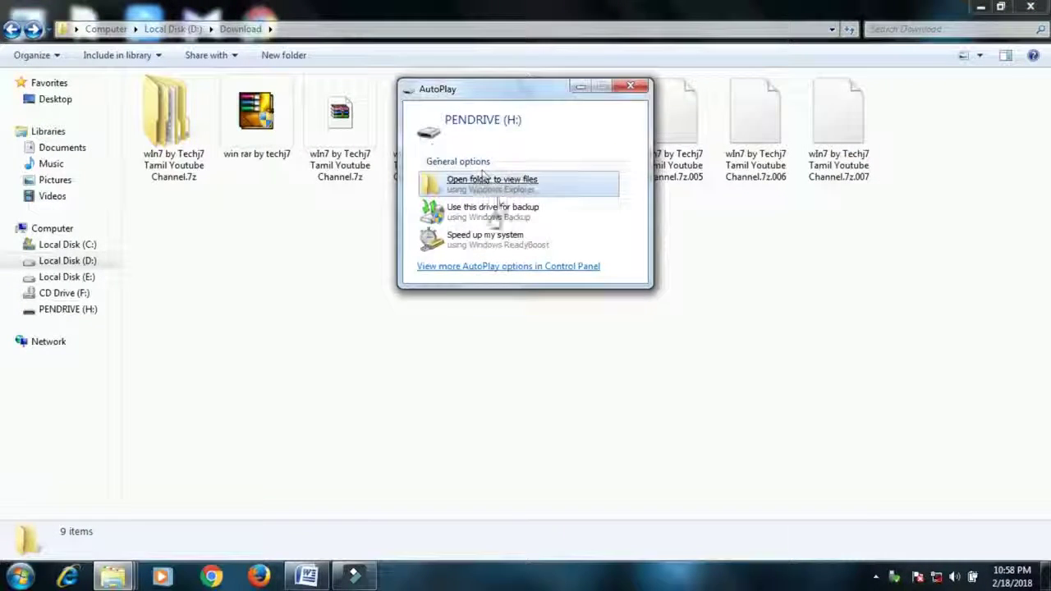
Dismiss the pen drive's AutoPlay window and copy the wIn7 by Techj7 Tamil Youtube Channel subfolder from the extracted folder
left_click(529, 176)
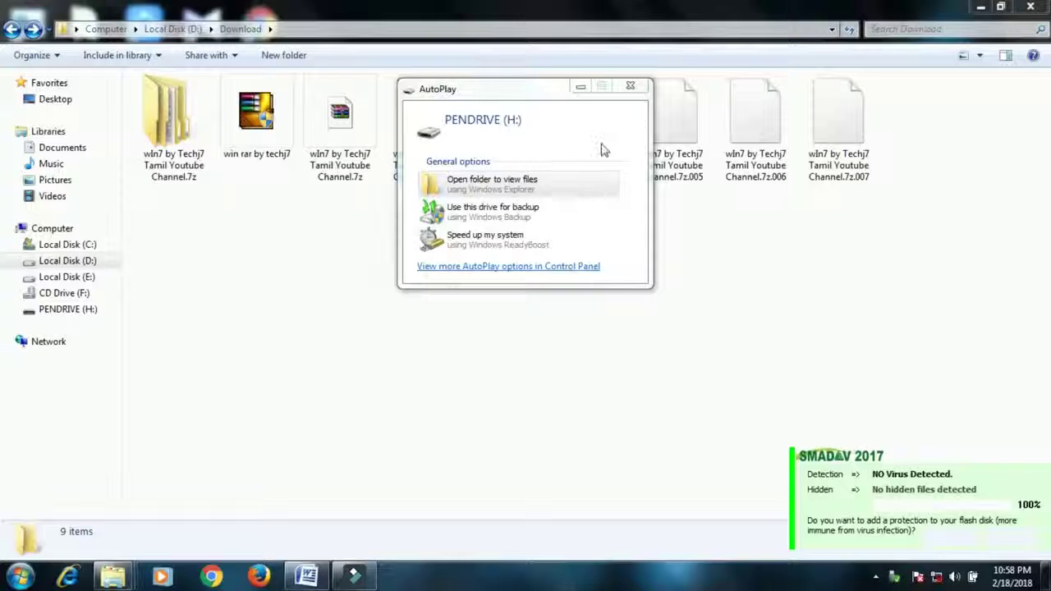
left_click(631, 87)
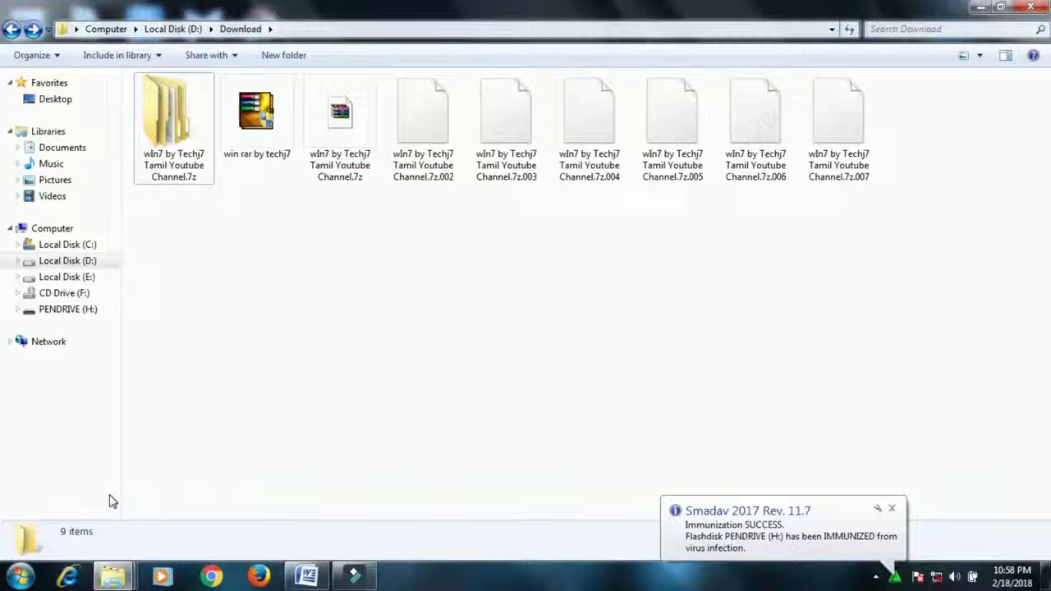
left_click(189, 134)
double_click(190, 134)
left_click(189, 103)
right_click(402, 287)
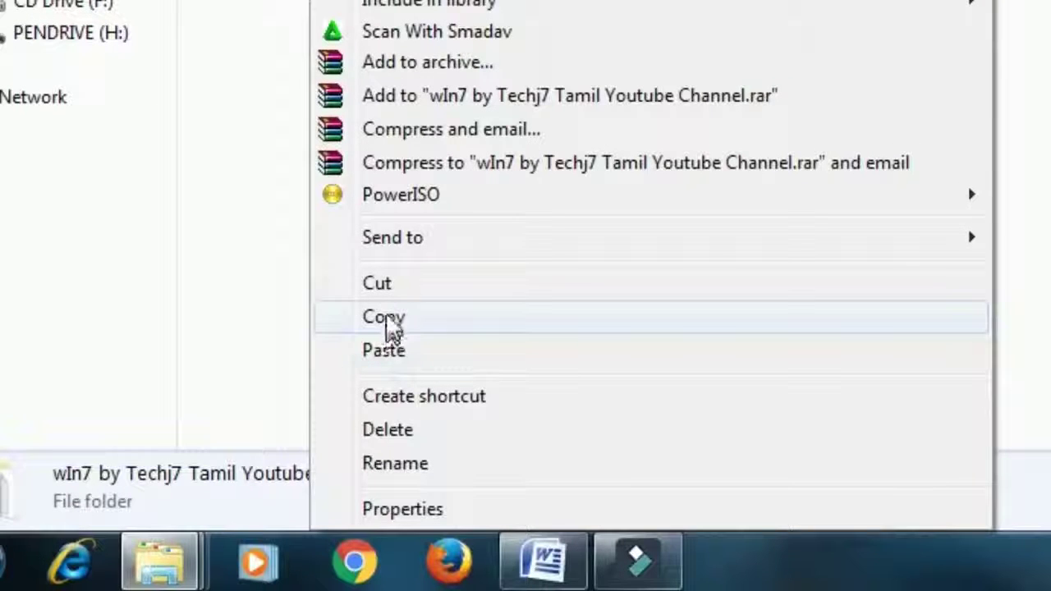
left_click(391, 320)
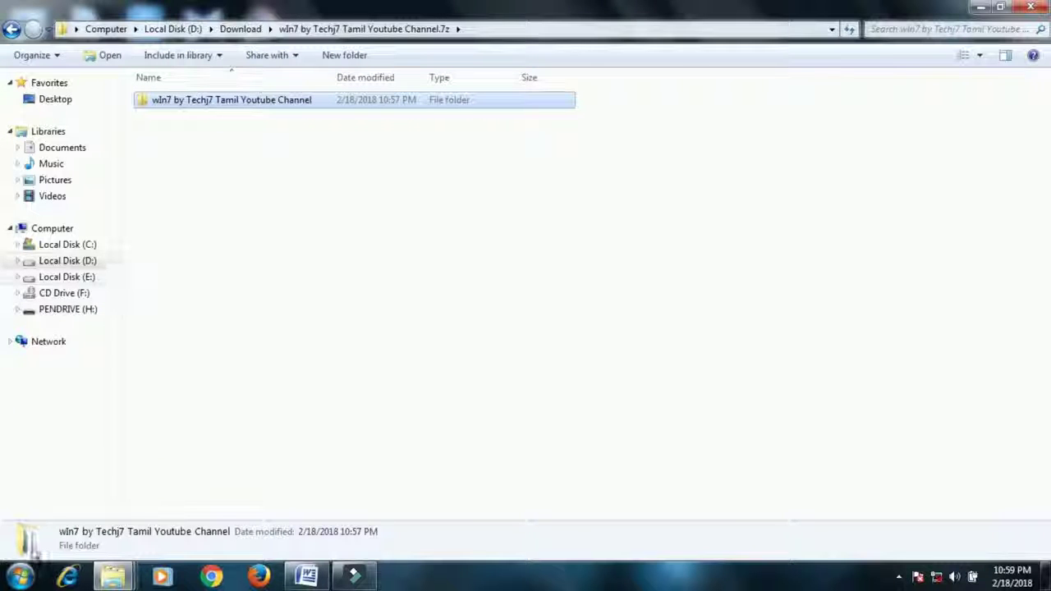
Paste the copied Windows 7 folder into PENDRIVE (H:) and return to the Computer drive overview
left_click(20, 576)
left_click(392, 166)
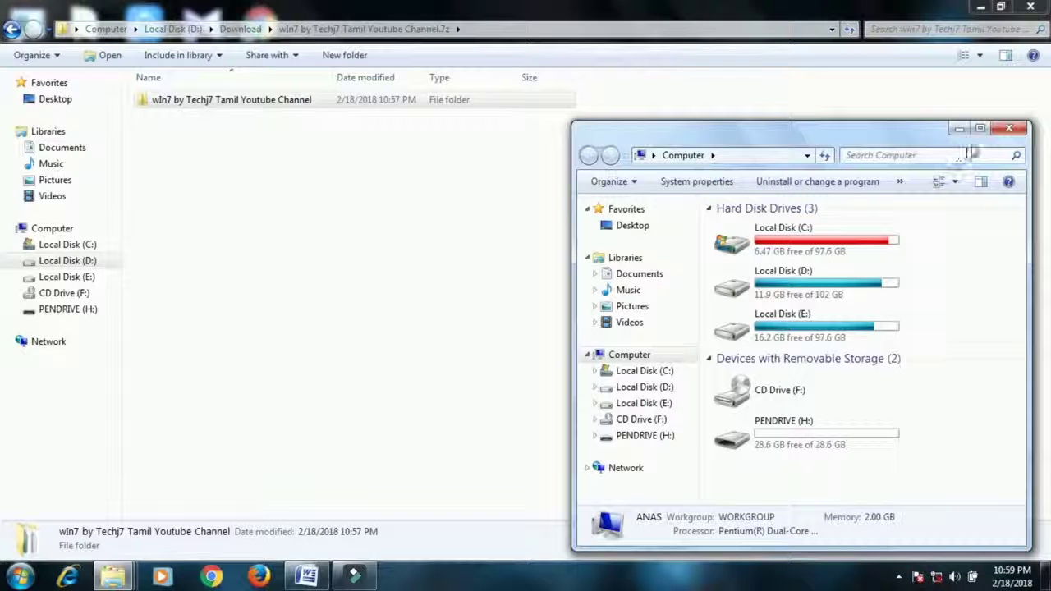
left_click(980, 128)
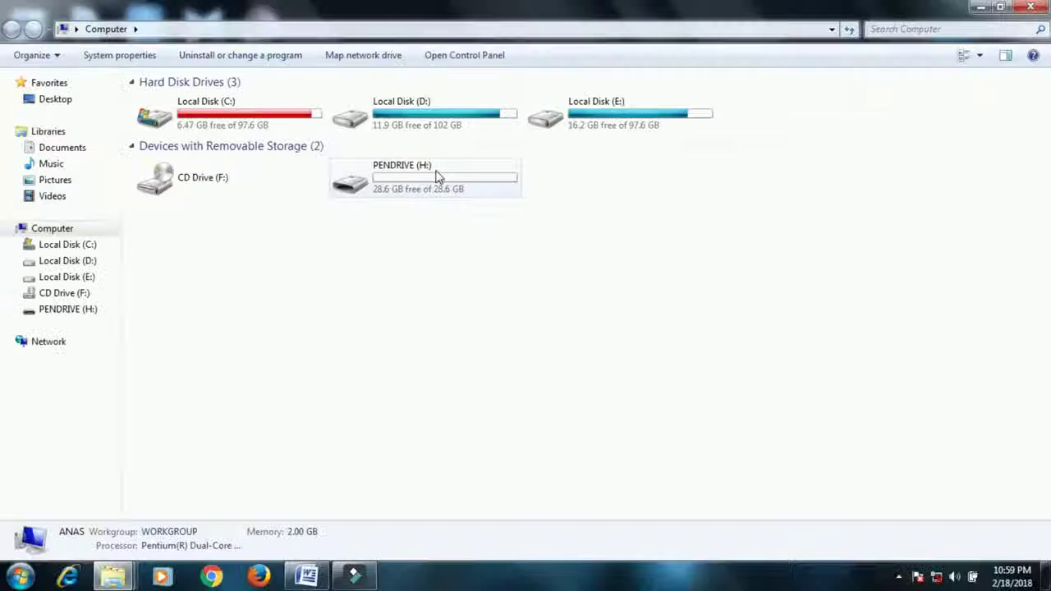
double_click(532, 266)
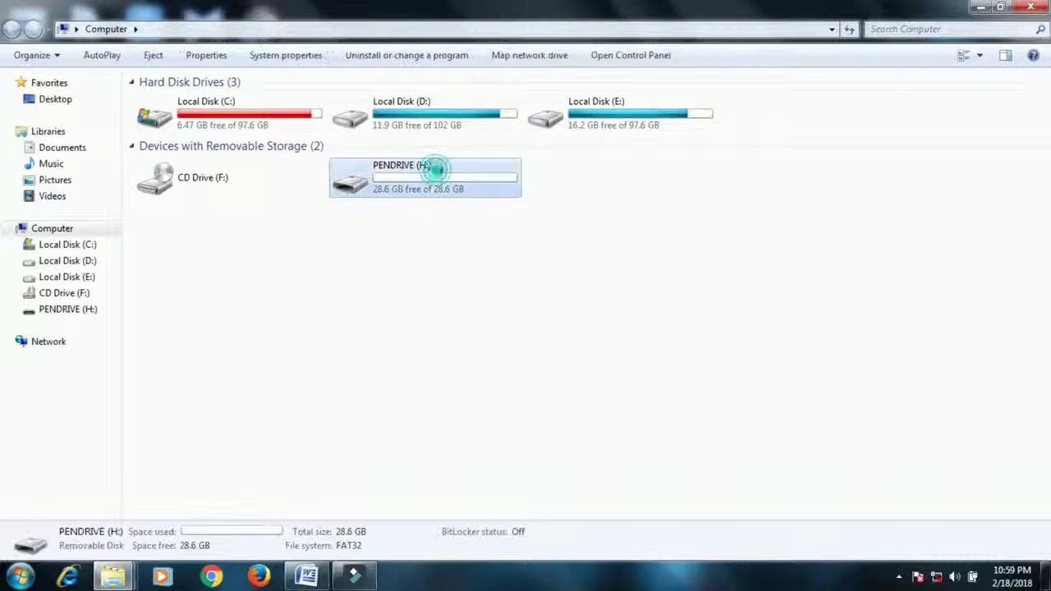
right_click(311, 191)
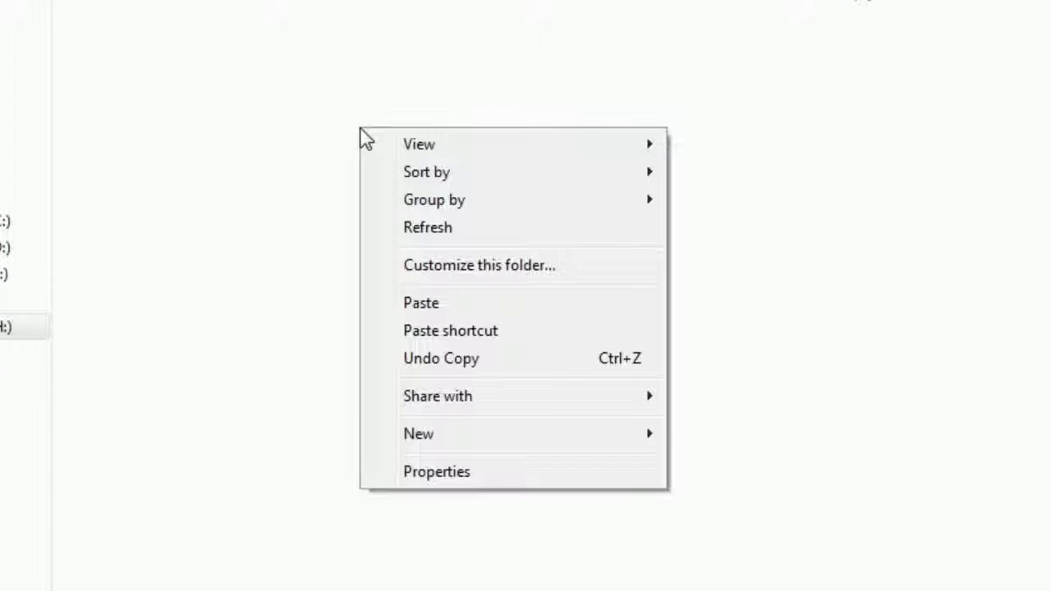
left_click(437, 303)
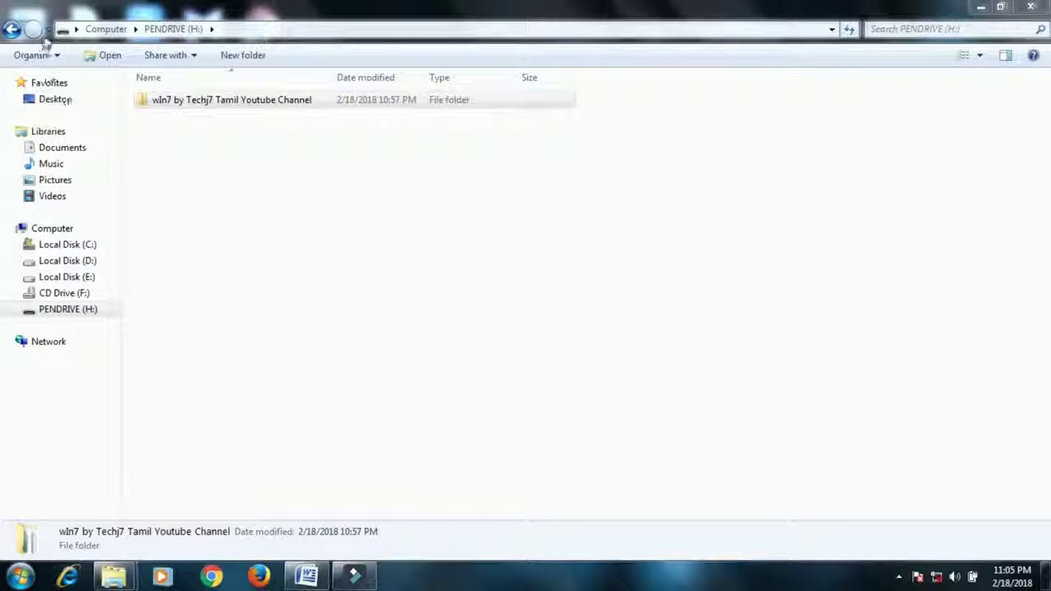
left_click(12, 30)
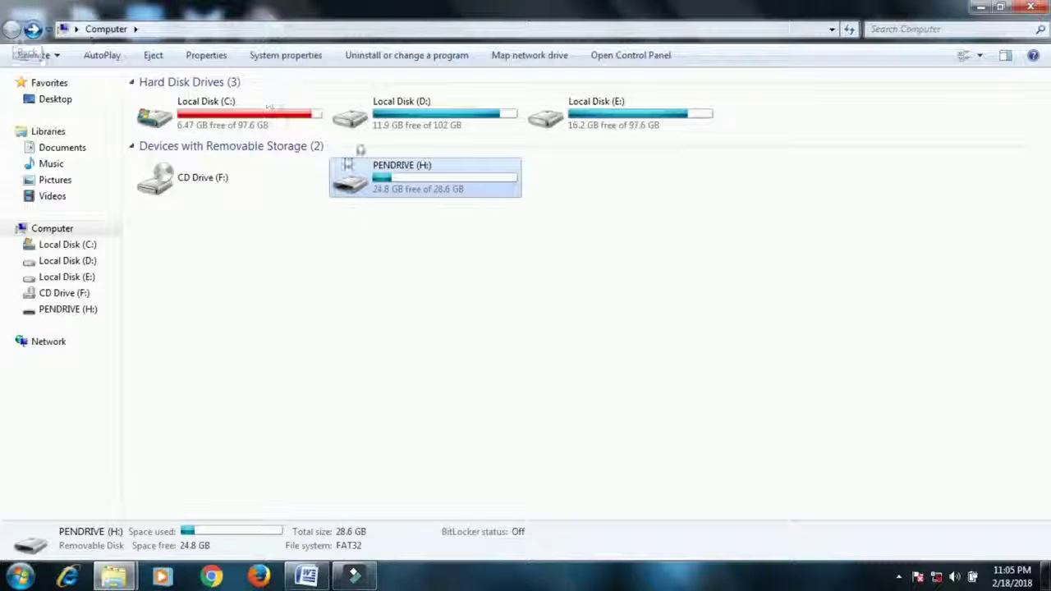
Cut all files and folders inside the wIn7 by Techj7 Tamil Youtube Channel folder on PENDRIVE (H:)
double_click(391, 171)
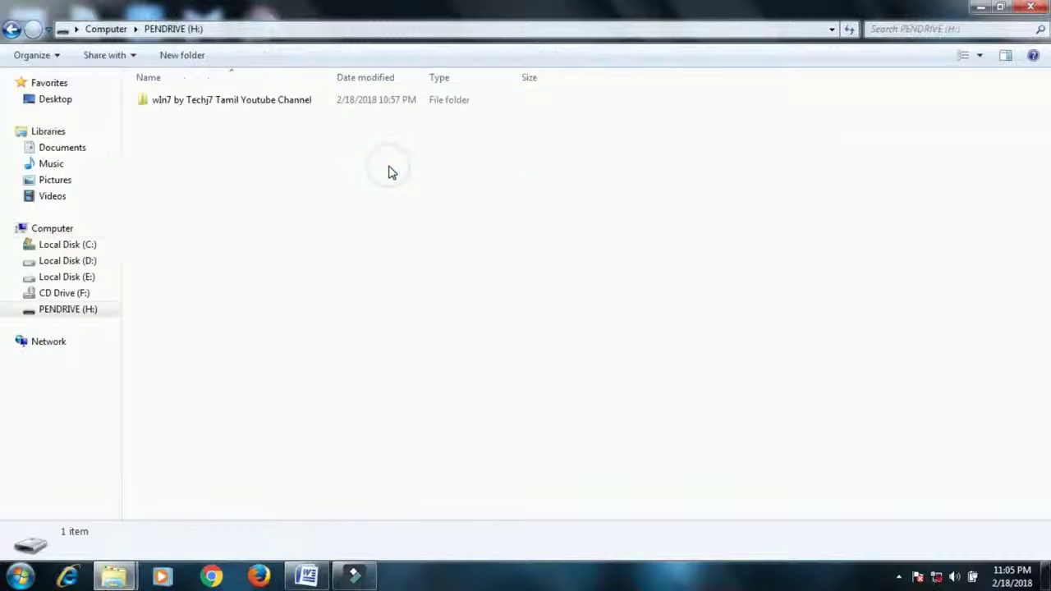
double_click(275, 105)
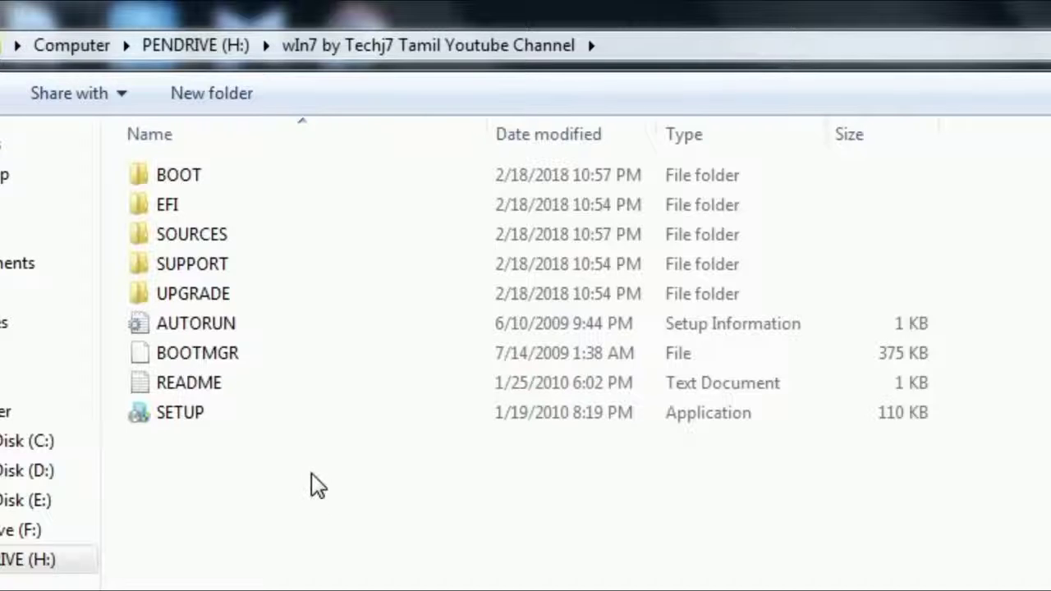
left_click_drag(311, 473, 165, 171)
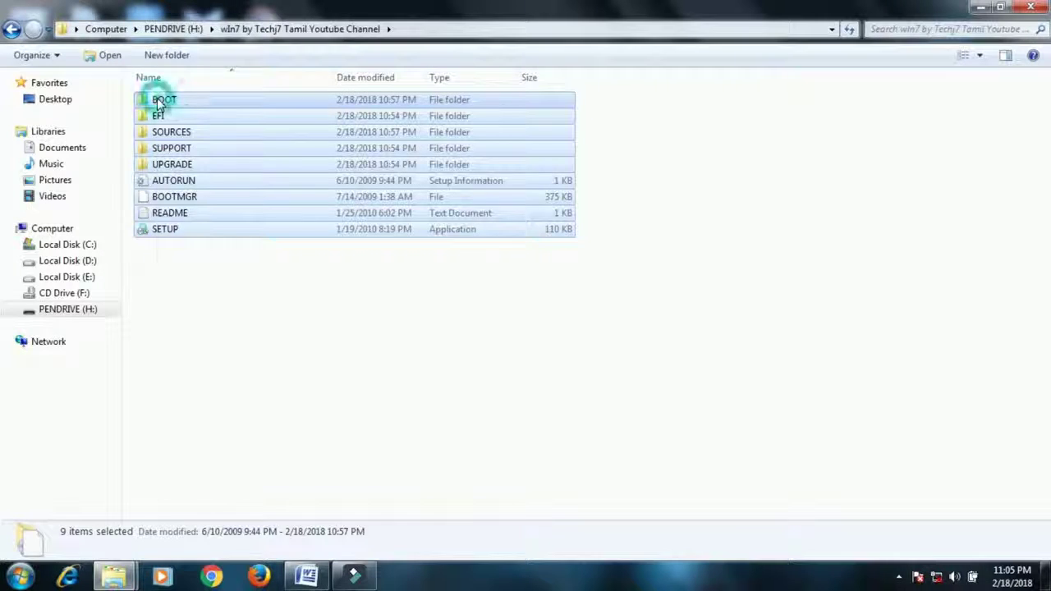
right_click(160, 102)
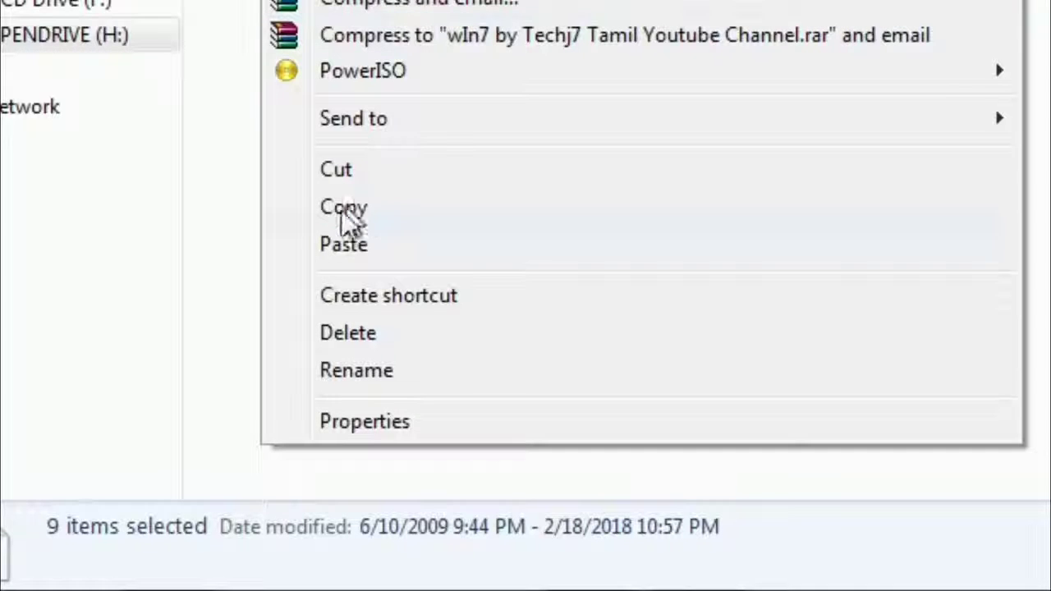
left_click(398, 189)
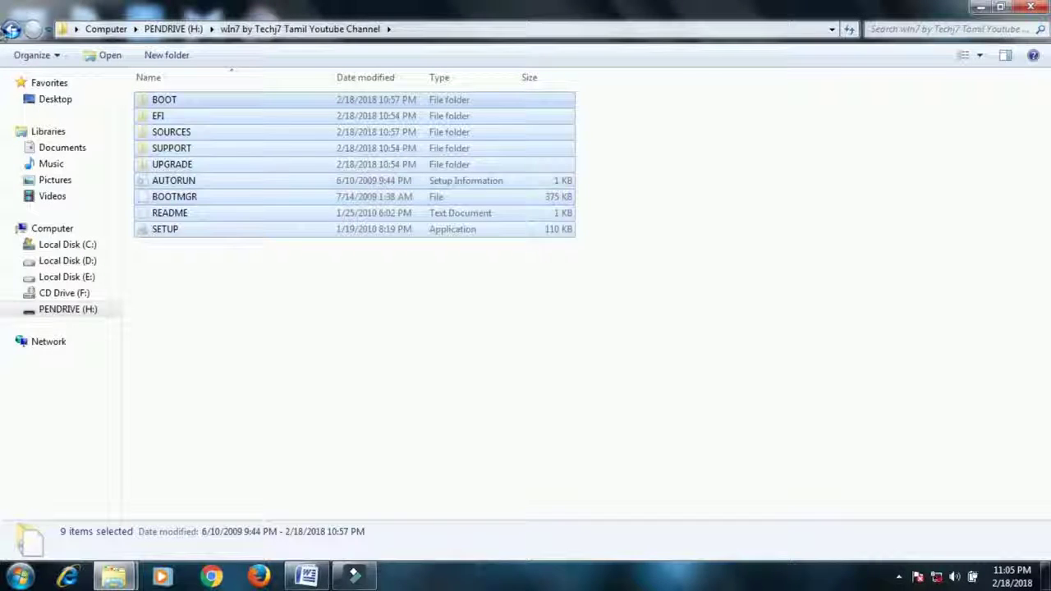
Paste the cut Windows 7 setup files into the root of PENDRIVE (H:), skipping the conflicting AUTORUN file
left_click(10, 29)
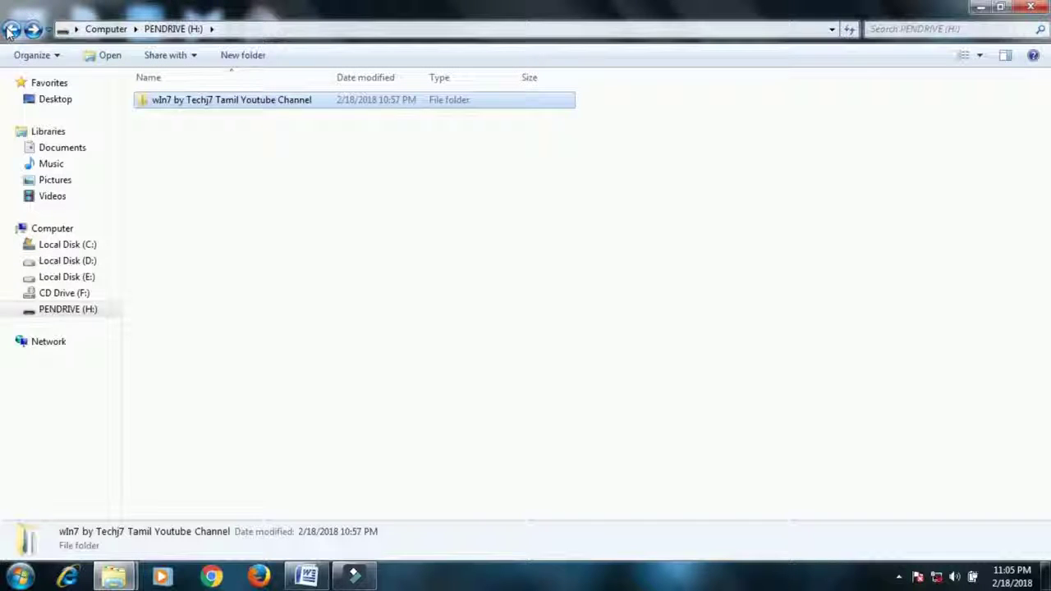
left_click(9, 30)
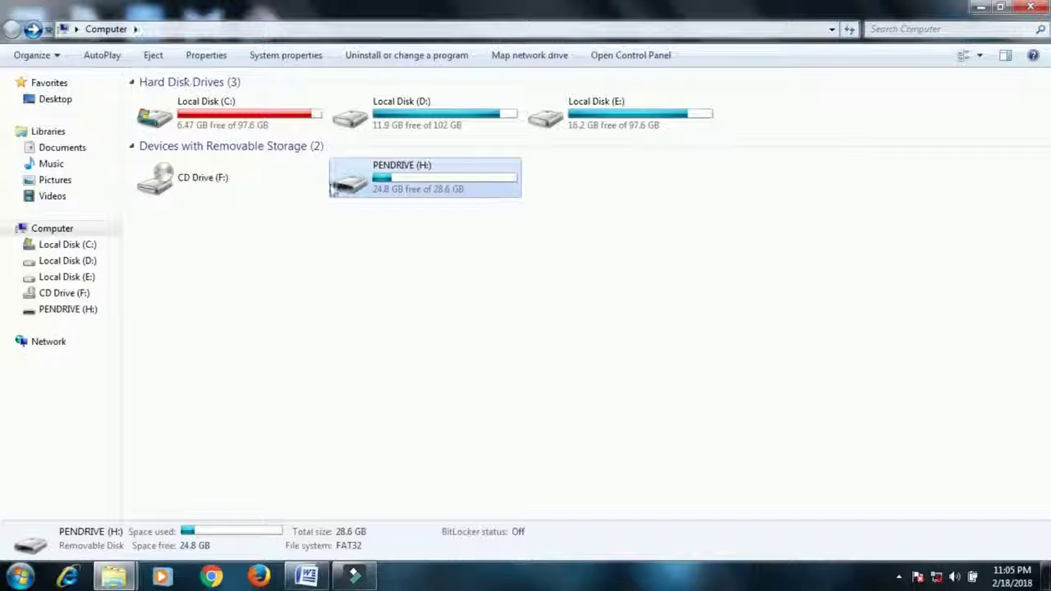
left_click(416, 182)
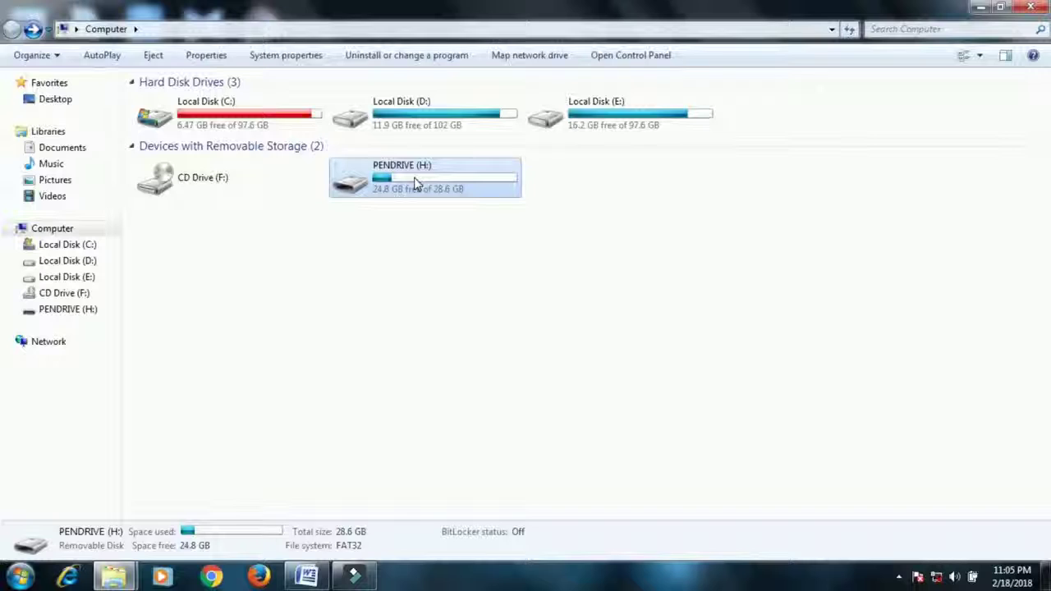
double_click(416, 182)
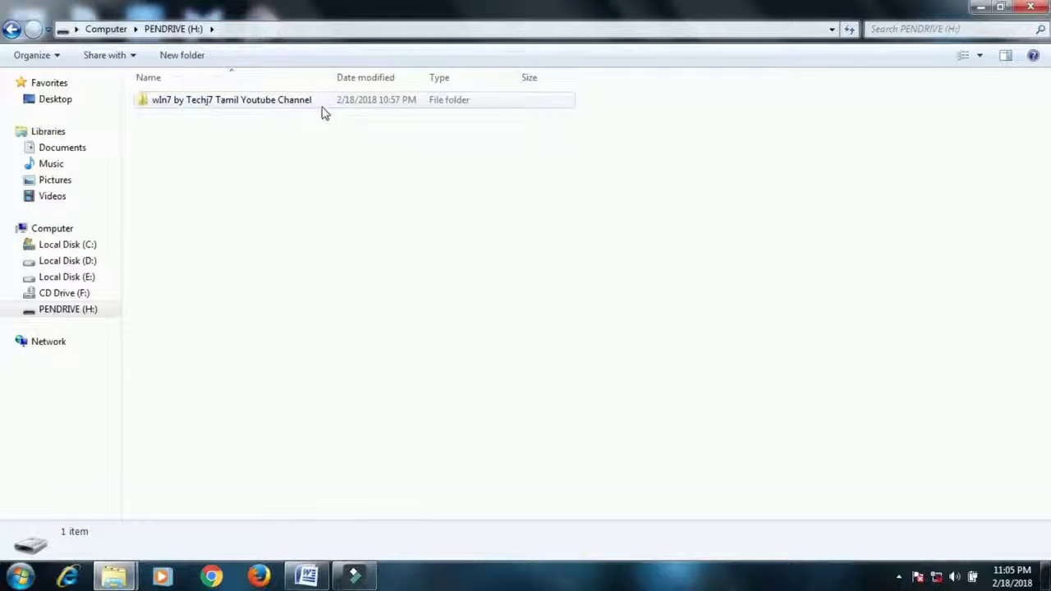
right_click(307, 181)
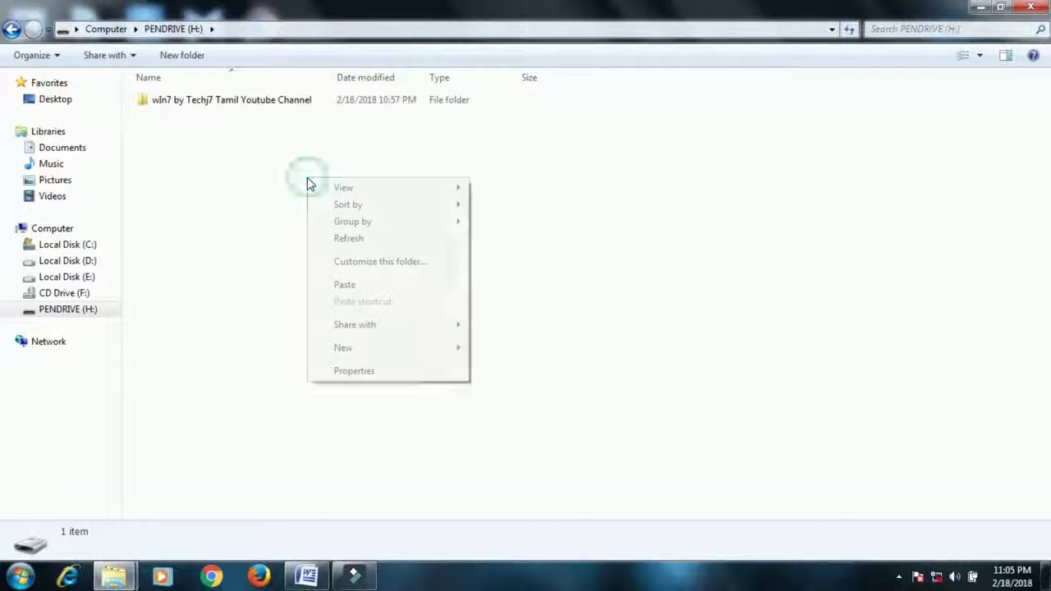
left_click(339, 286)
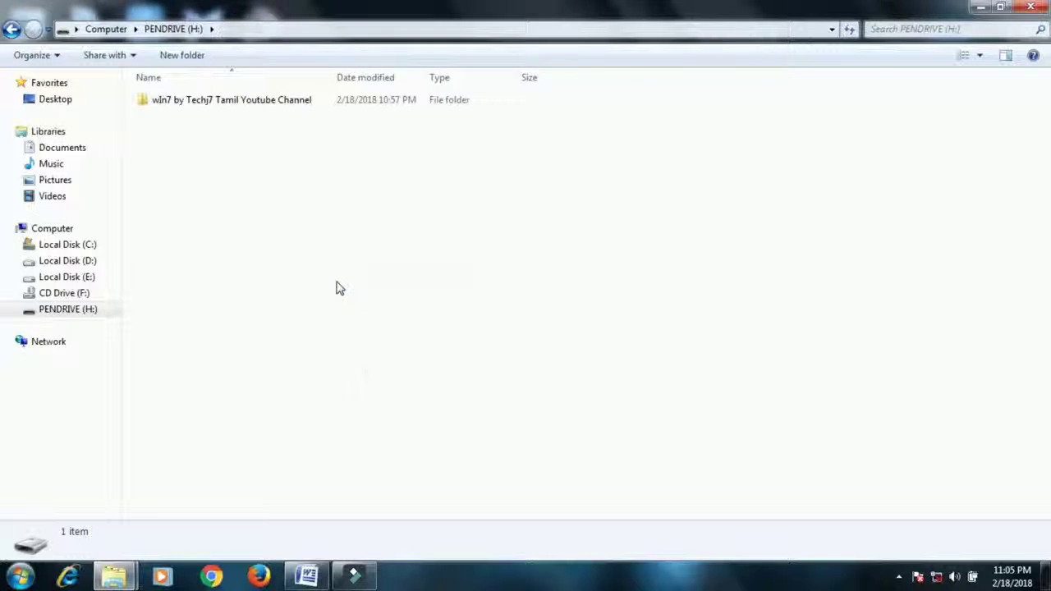
left_click(478, 344)
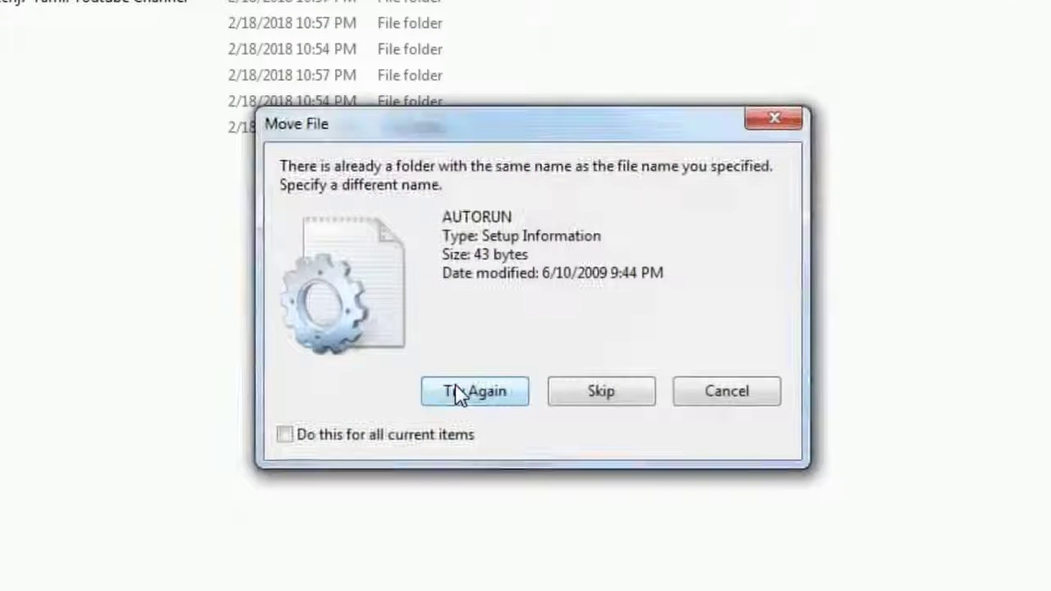
left_click(603, 400)
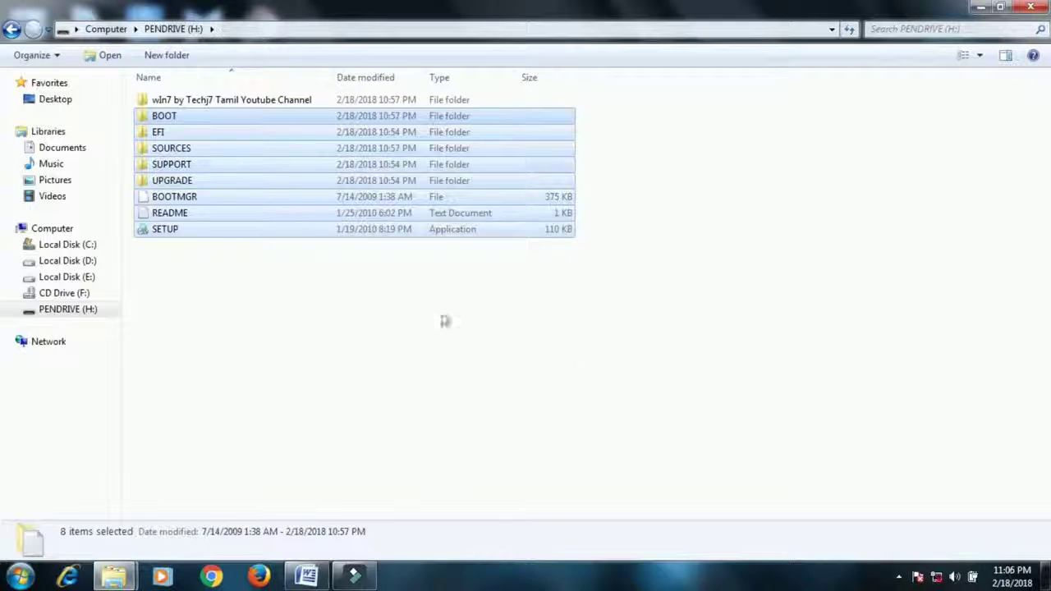
left_click(336, 293)
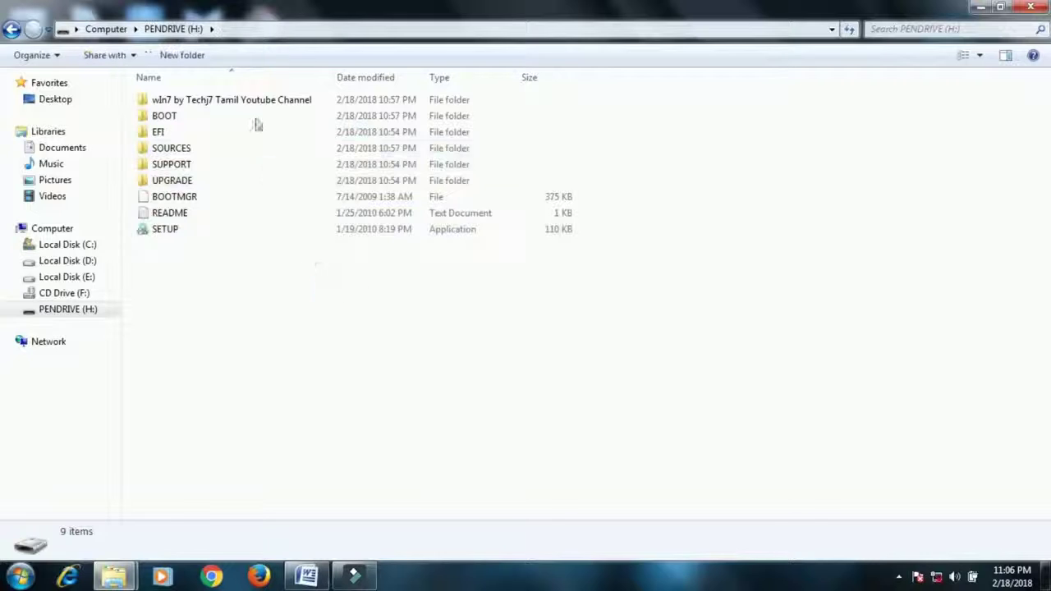
Check what remains in the wIn7 by Techj7 Tamil Youtube Channel folder and return to the pen drive's root
double_click(234, 106)
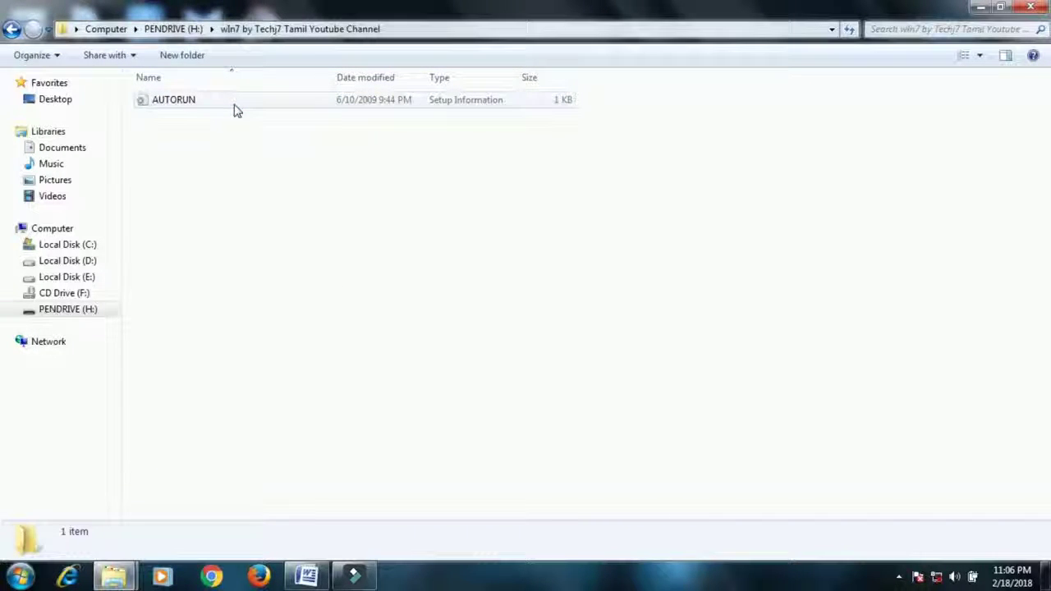
key("BackSpace")
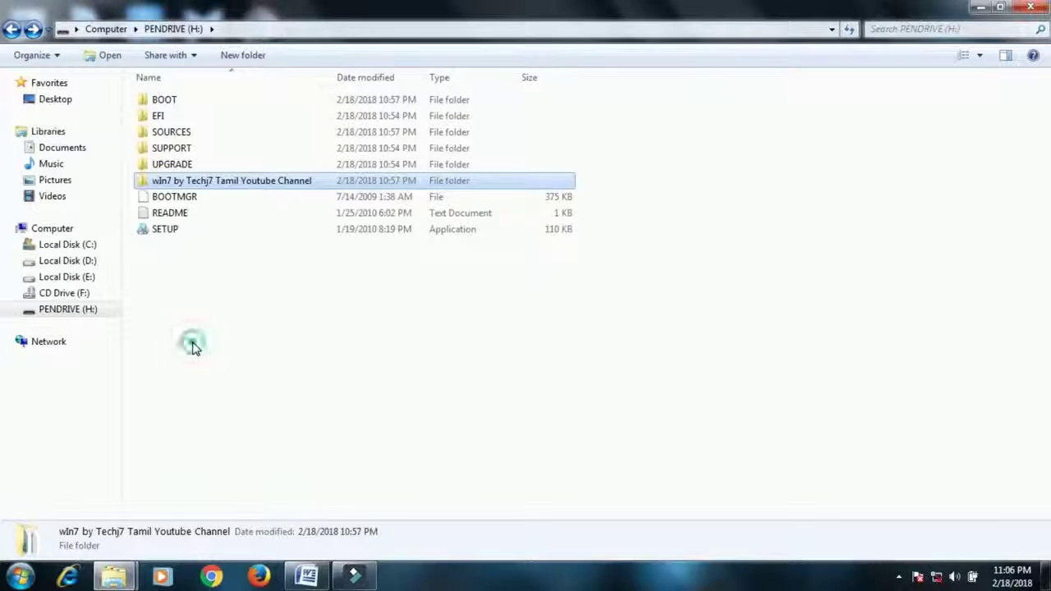
left_click(193, 348)
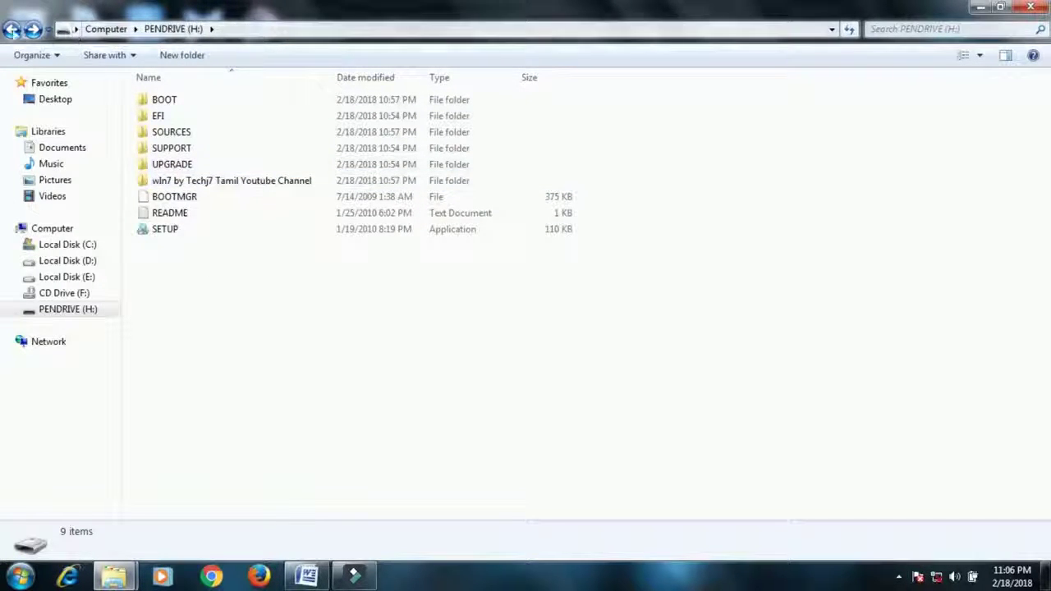
Return to the Computer drive overview and eject PENDRIVE (H:)
left_click(12, 29)
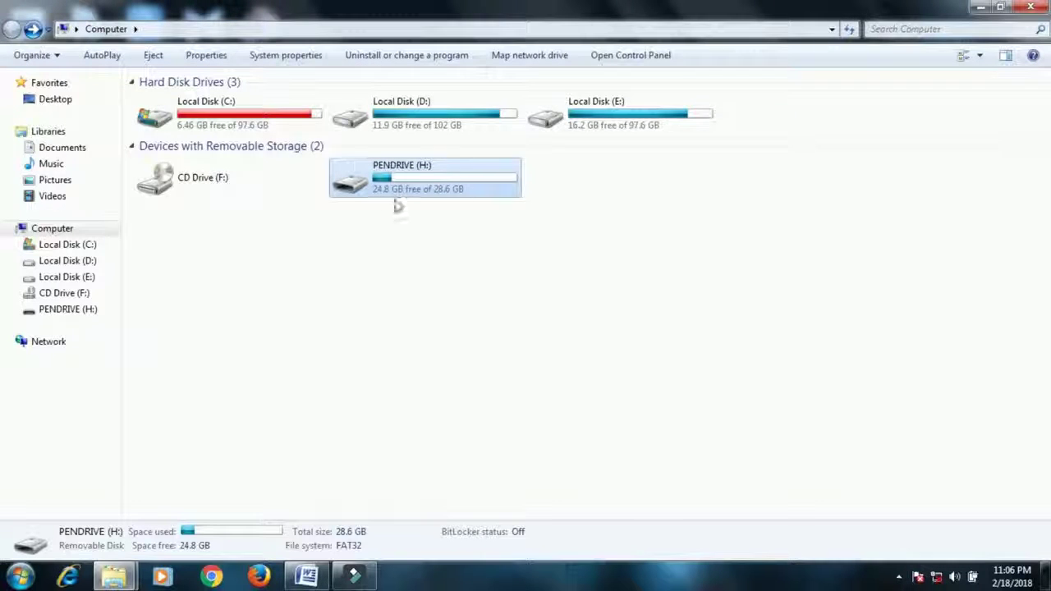
right_click(409, 179)
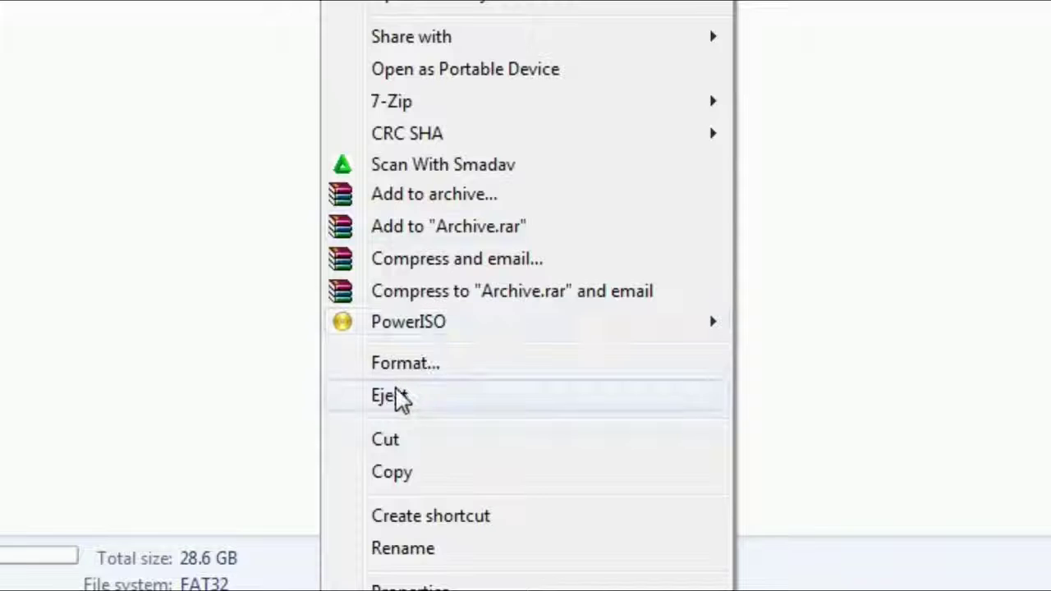
left_click(399, 397)
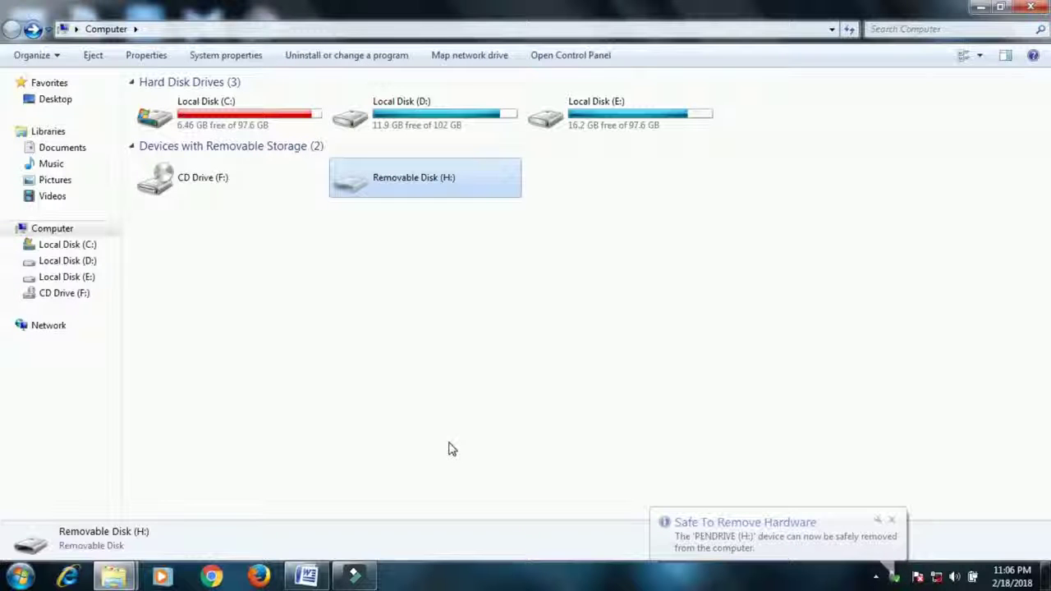